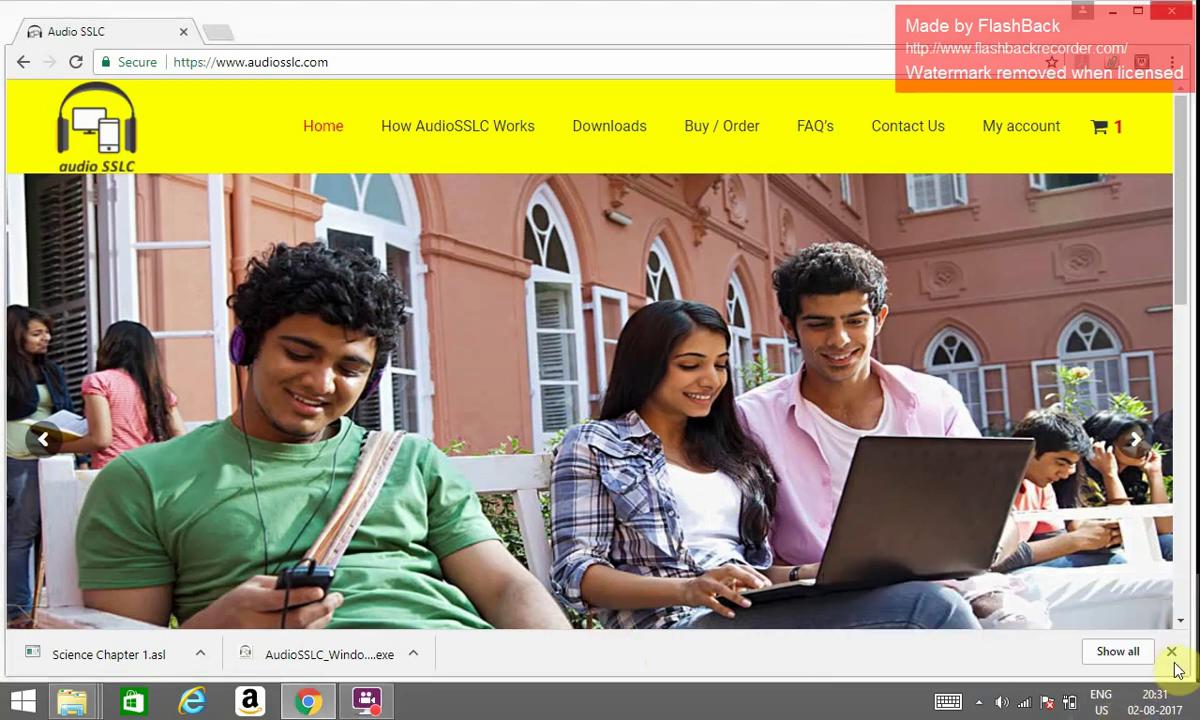
Step: Close Chrome's download shelf so the AudioSSLC home page with its welcome banner shows fully
click(1171, 651)
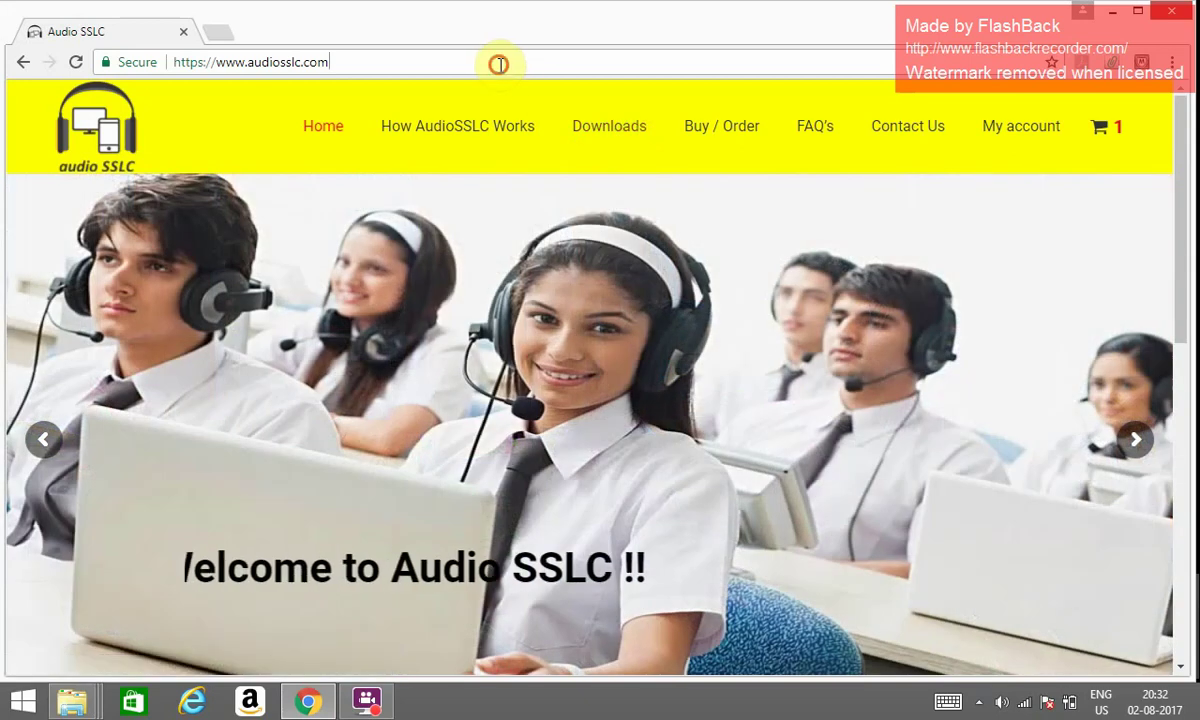
Step: Go to the AudioSSLC Downloads page listing Android, Apple, Windows and Mac players
click(500, 62)
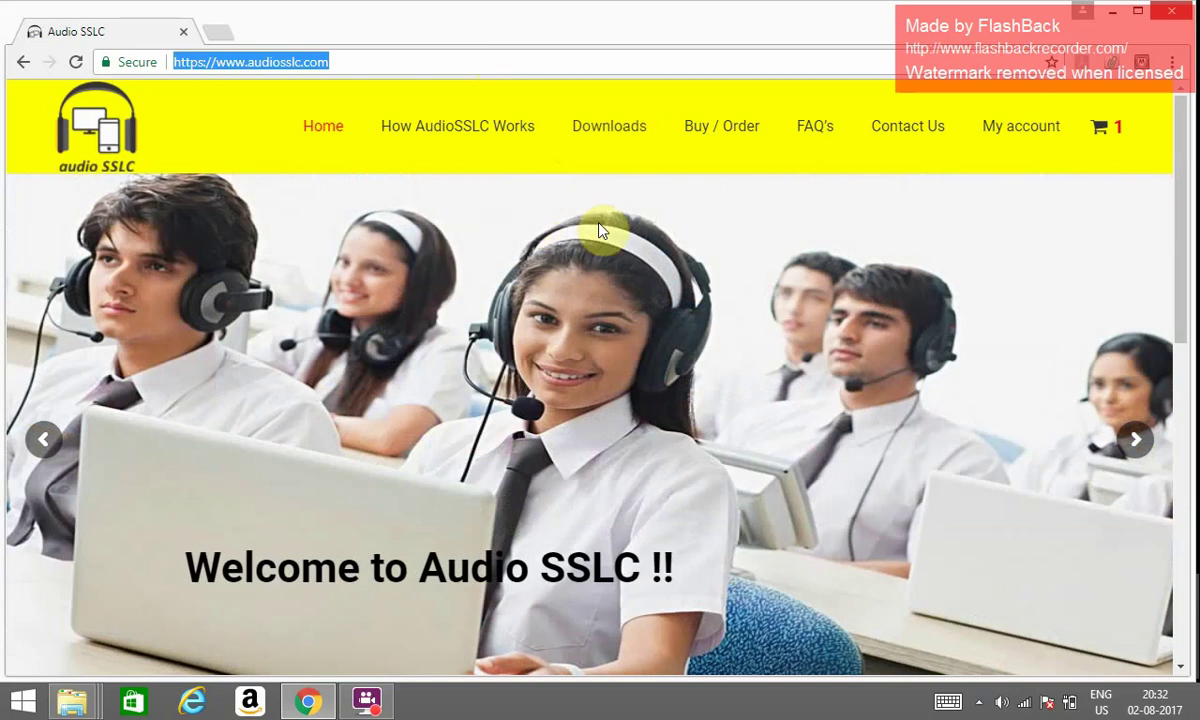
click(620, 138)
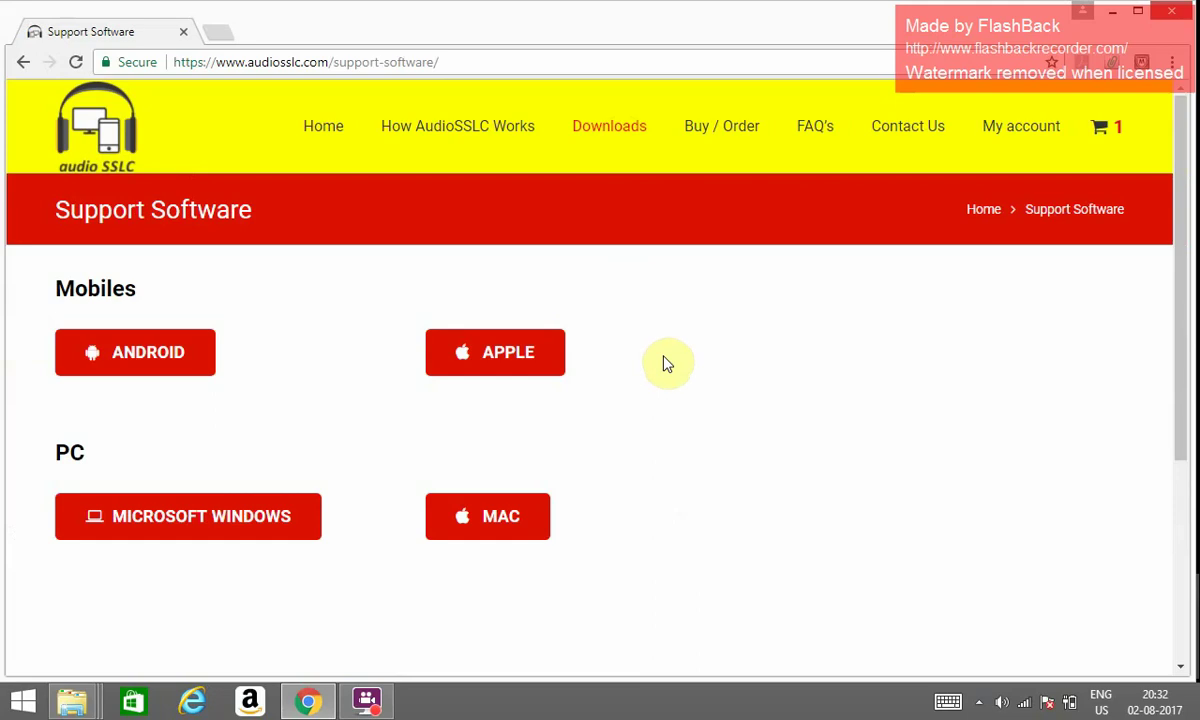
Step: Download the Microsoft Windows player installer, AudioSSLC_WindowsPlayer.exe
click(262, 518)
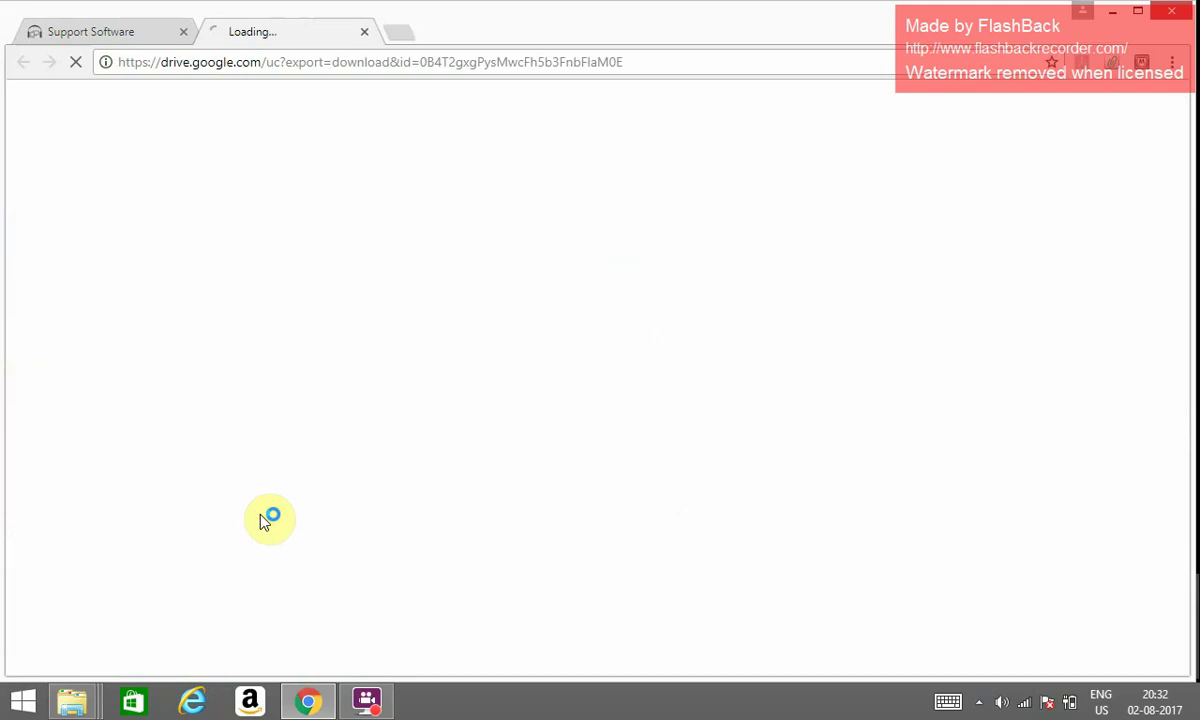
click(370, 700)
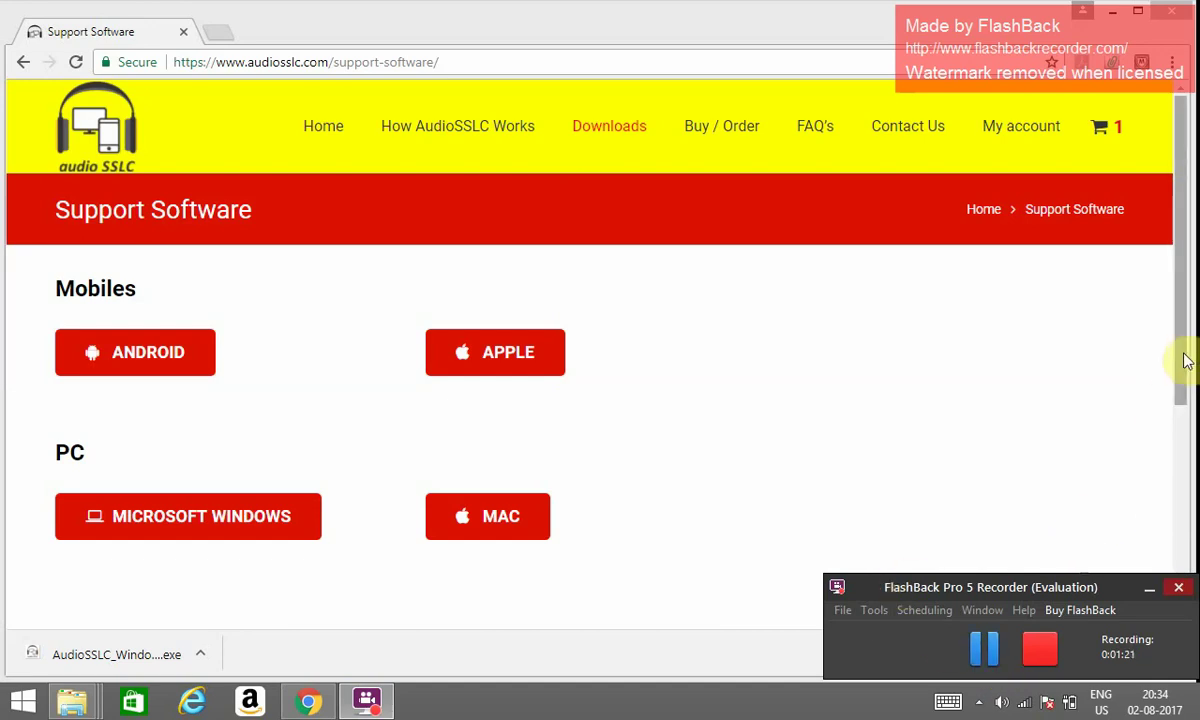
Step: Expand SSLC Science under SSLC Courses and download Science Chapter 1.asl
drag(1178, 360, 1141, 591)
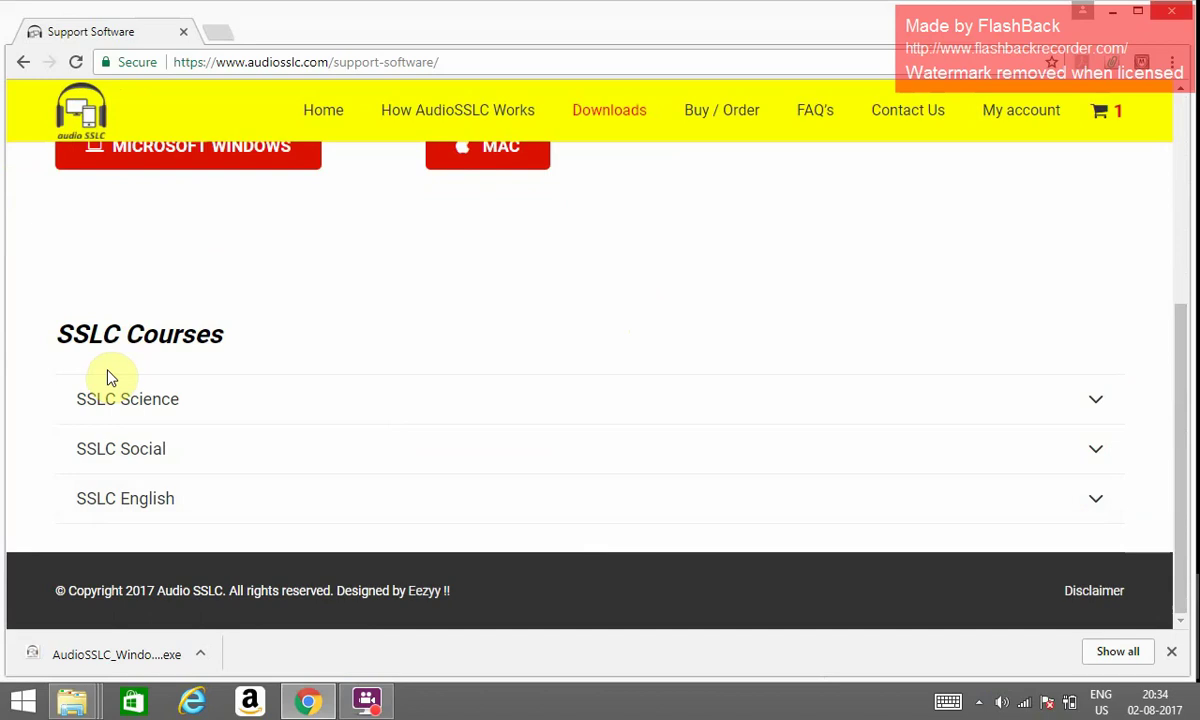
click(1092, 394)
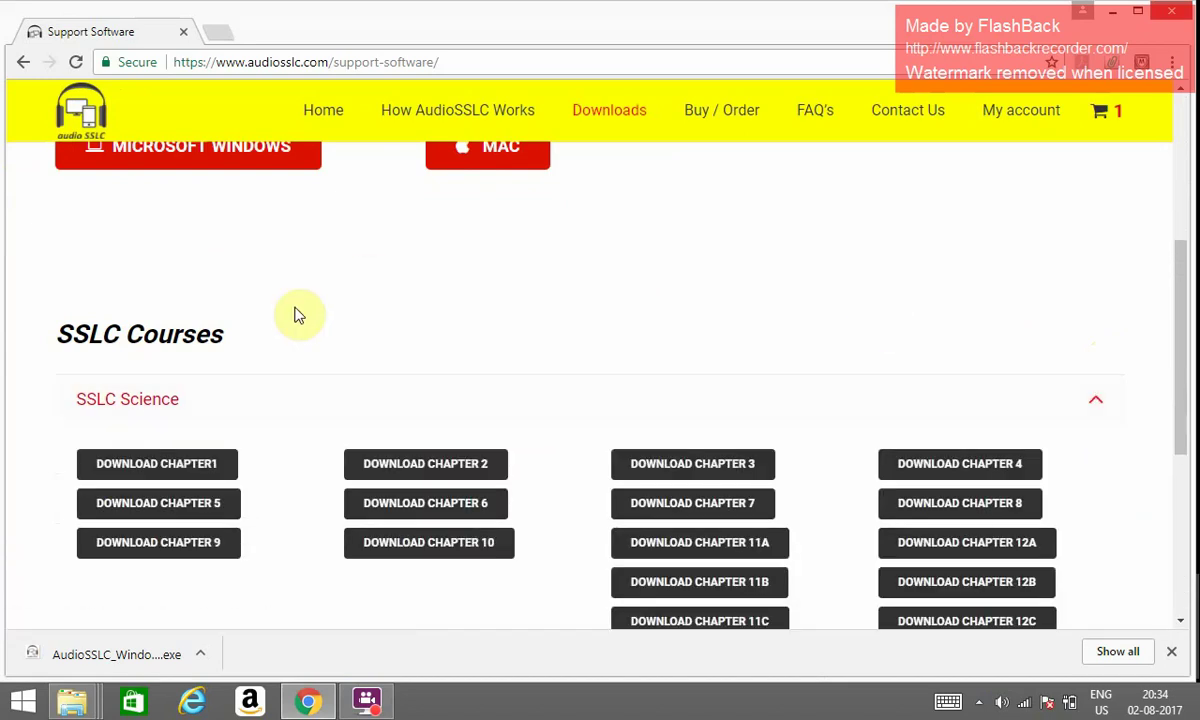
click(156, 463)
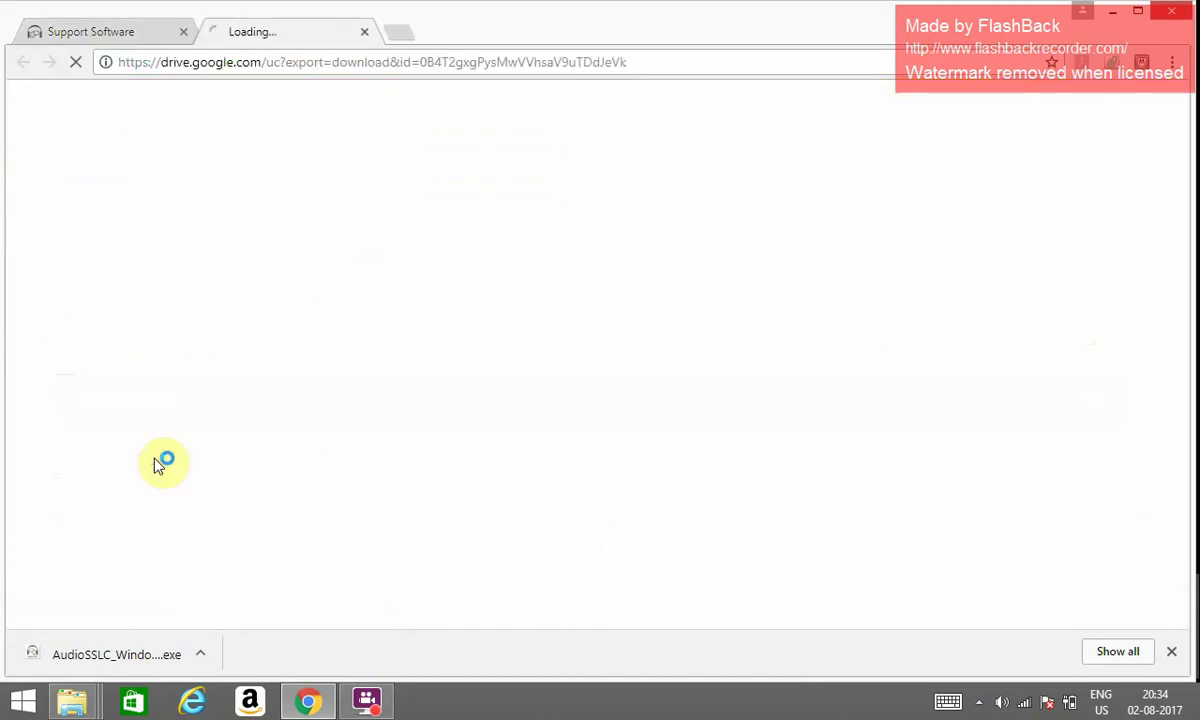
click(383, 697)
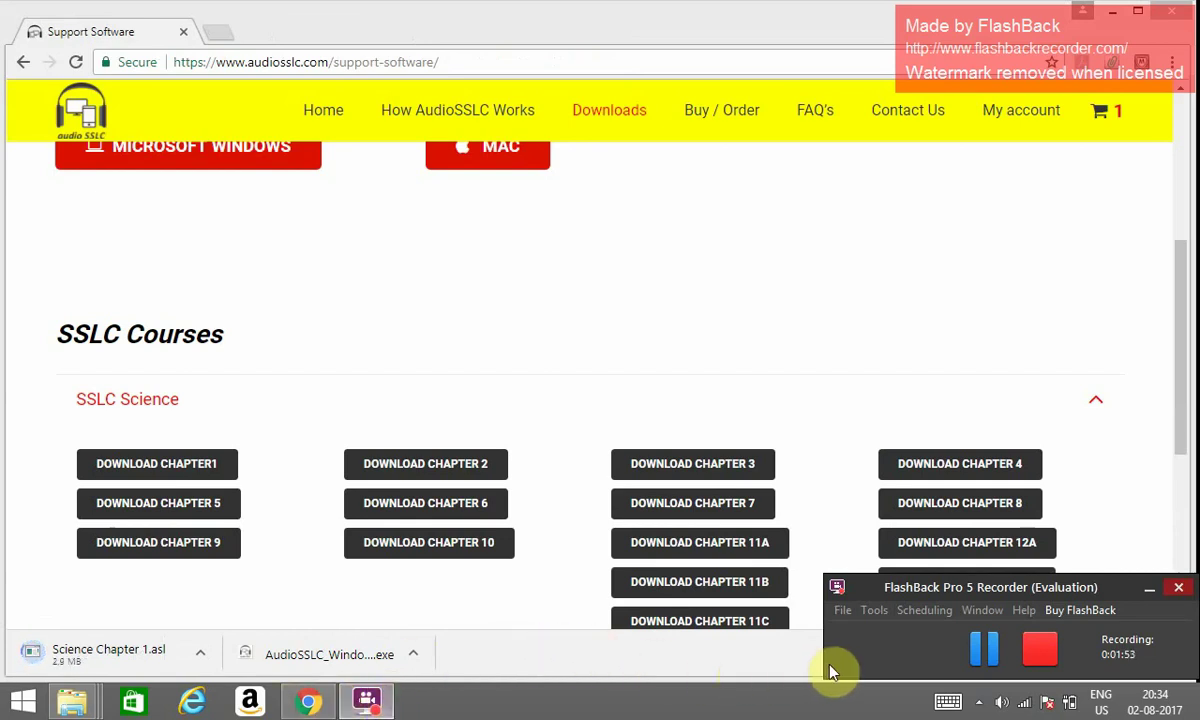
Step: Show the downloaded installer in Downloads and select both downloaded files
click(984, 655)
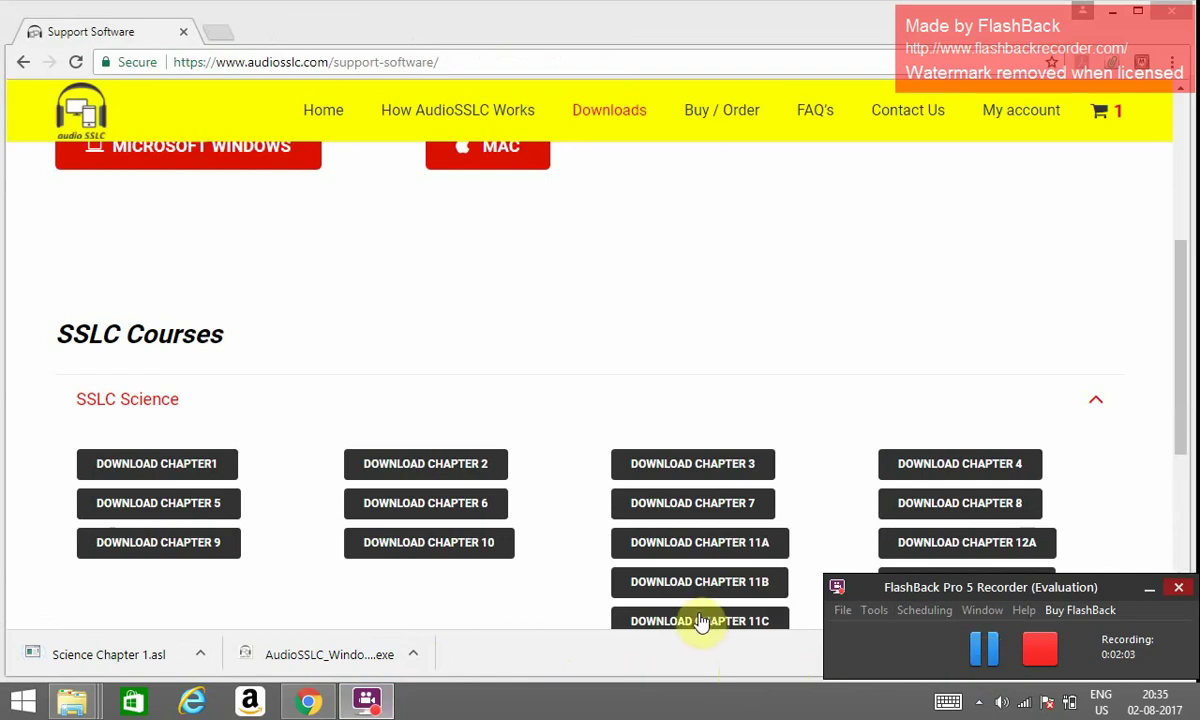
click(417, 655)
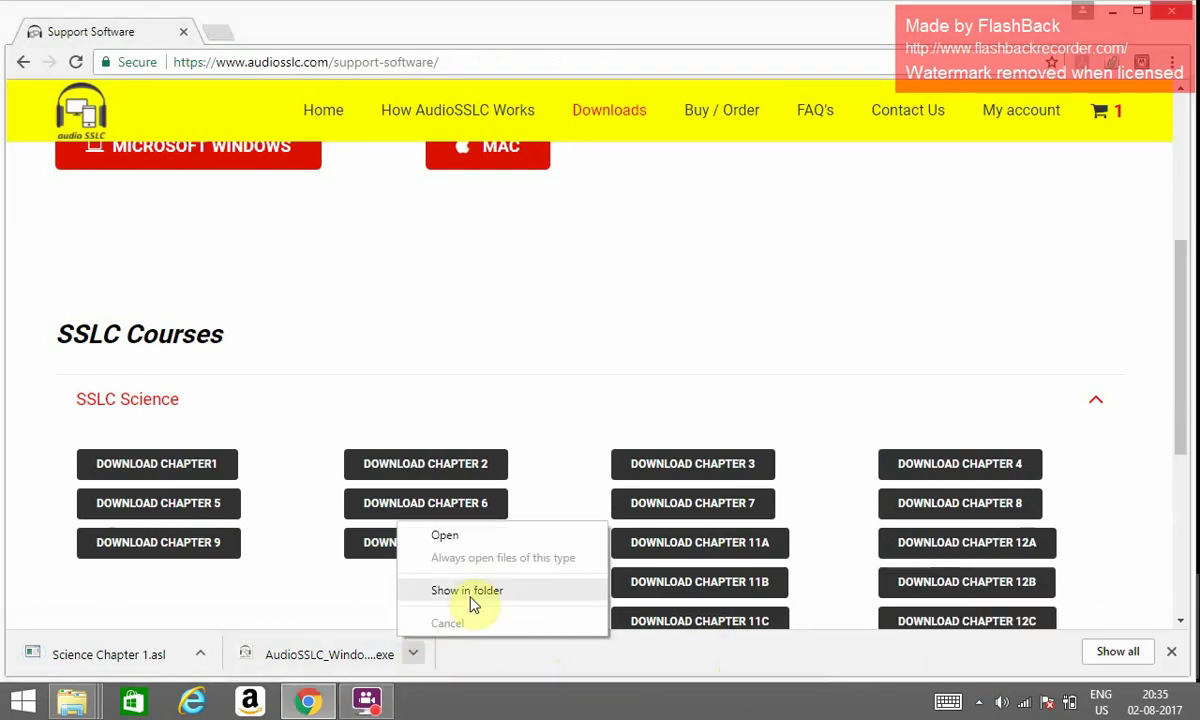
click(472, 599)
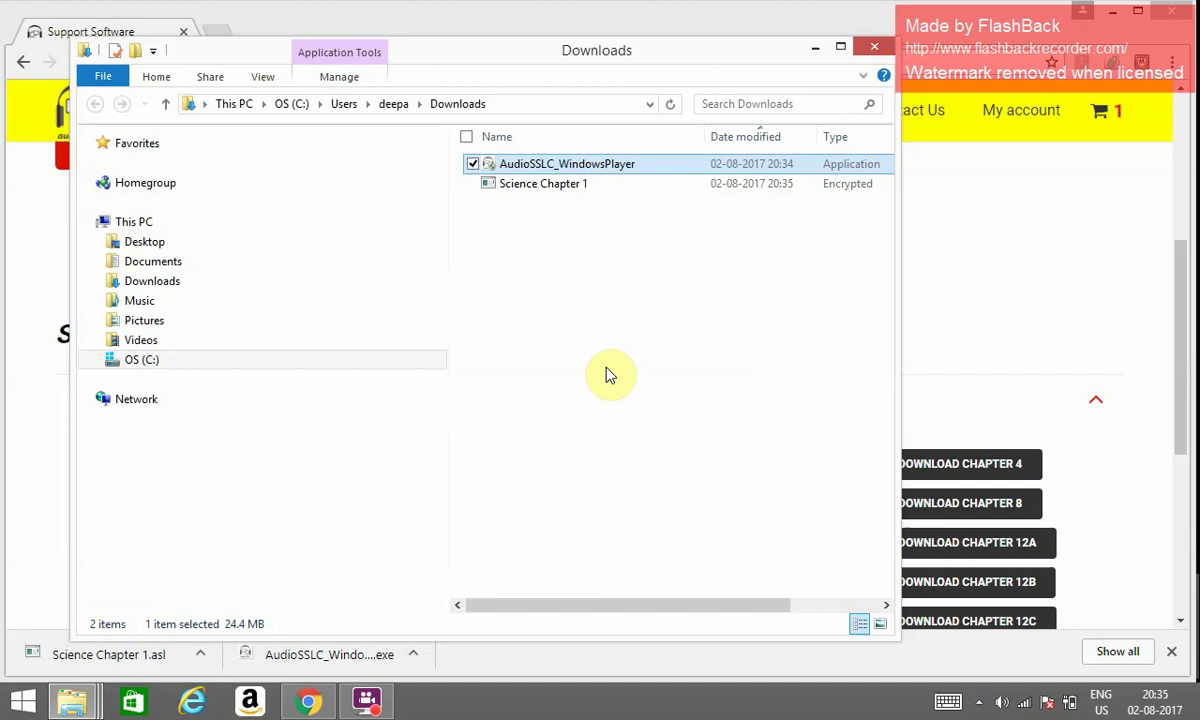
click(620, 190)
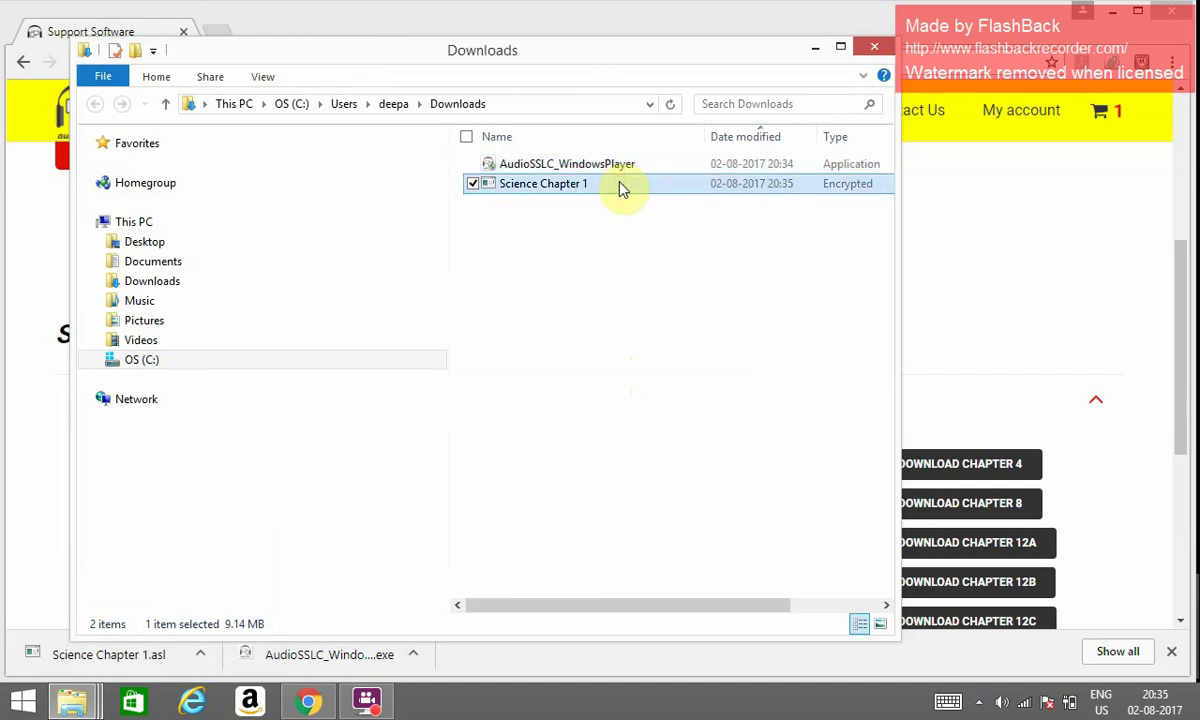
key(ctrl+a)
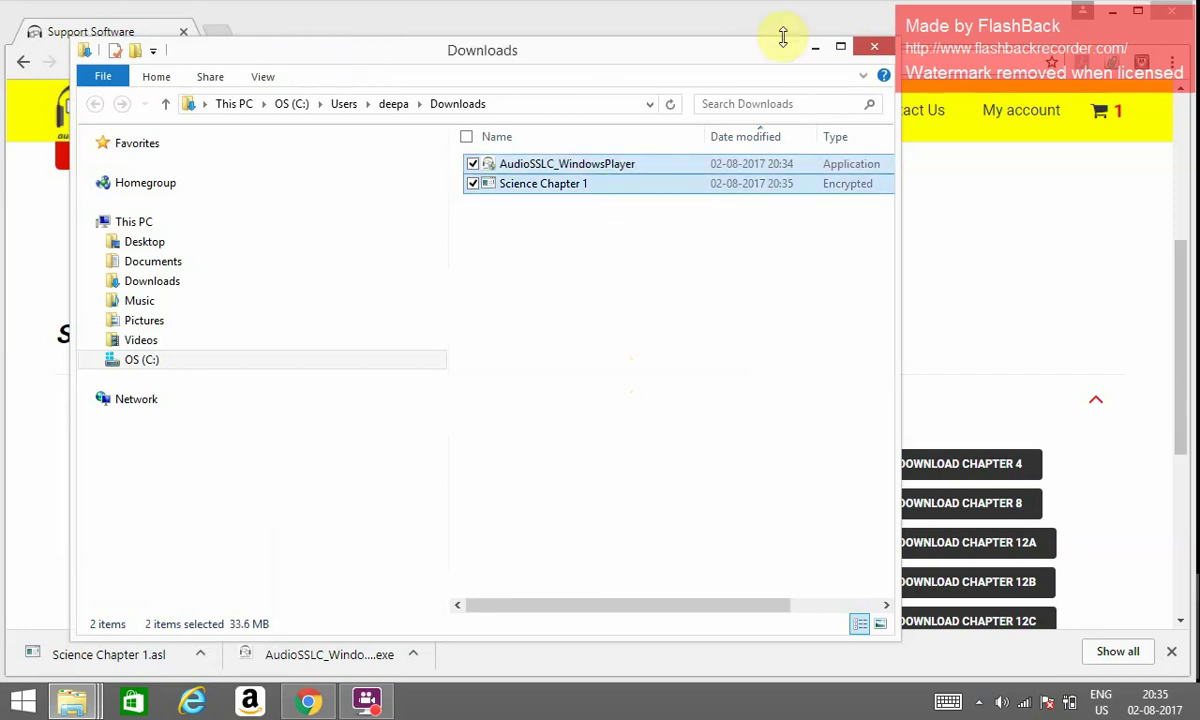
Step: Paste AudioSSLC_WindowsPlayer and Science Chapter 1 into the AudioSSLC folder, then return to Chrome
click(815, 47)
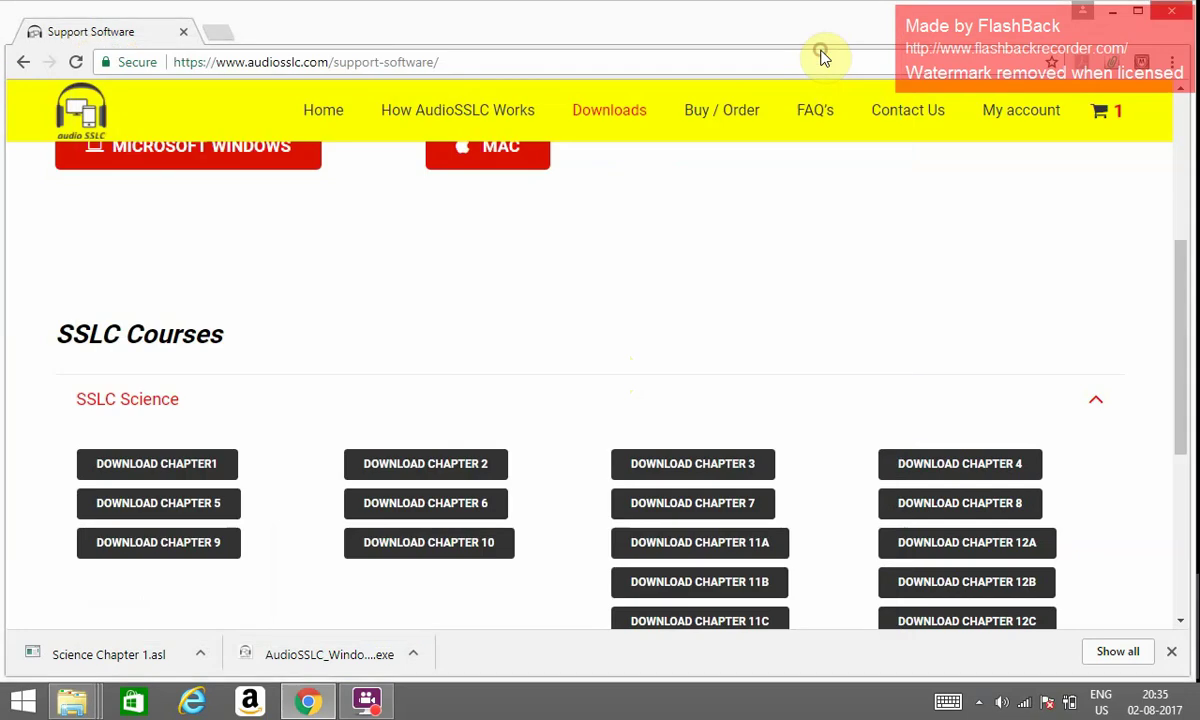
click(1112, 10)
click(772, 364)
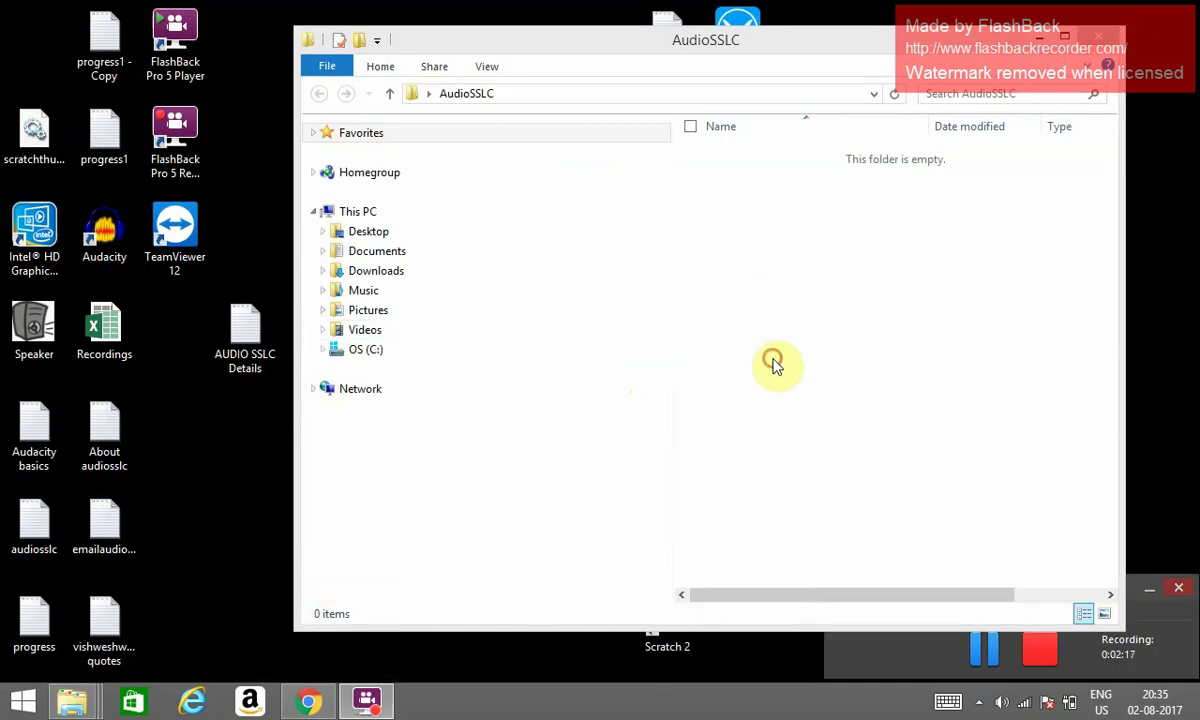
key(ctrl+v)
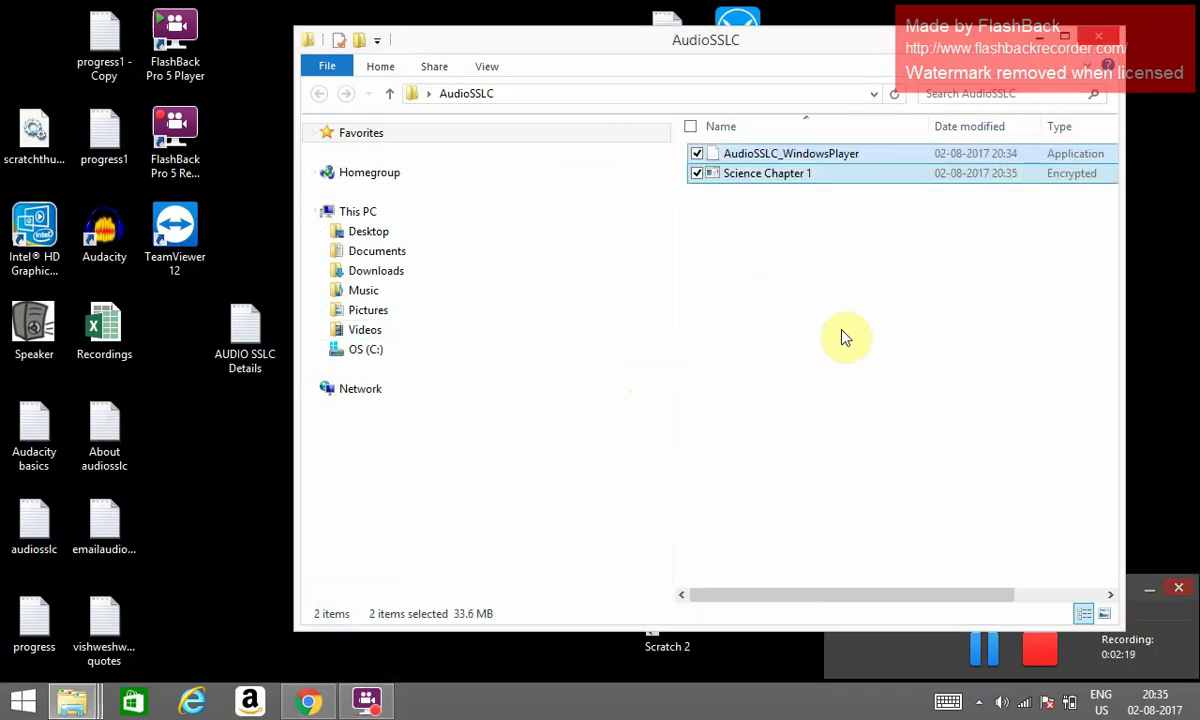
click(305, 703)
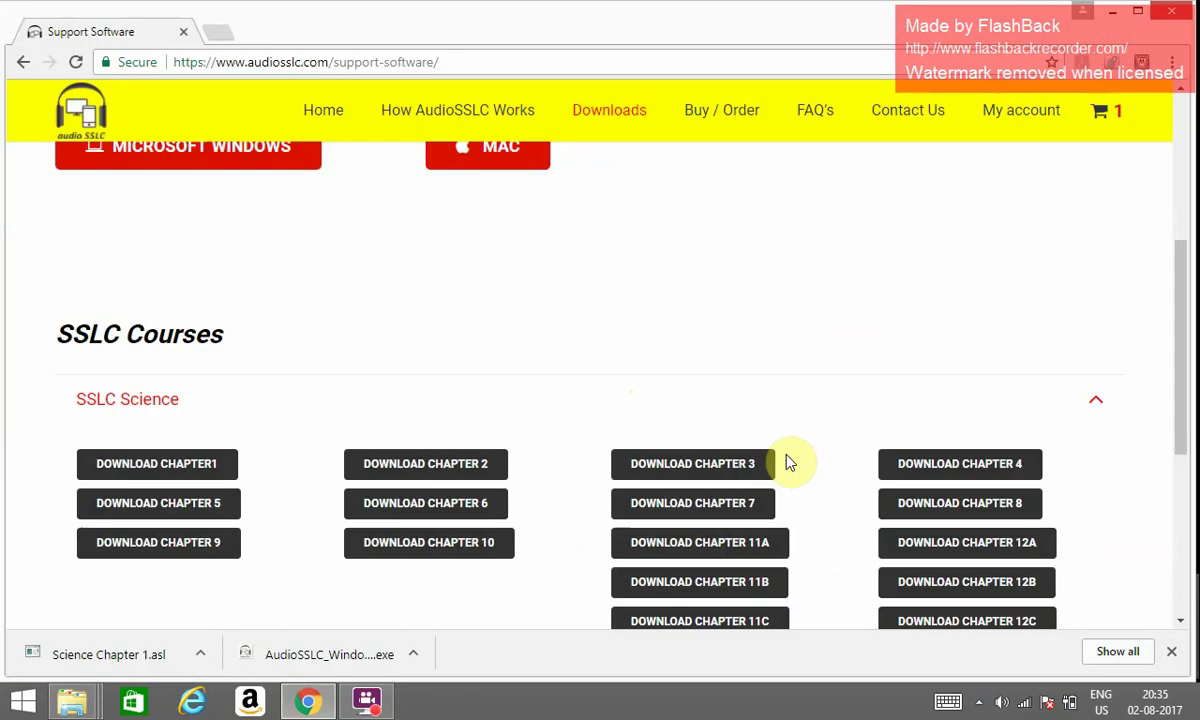
Step: Add the Buy AudioSSLC License product to the cart from the Buy / Order page
click(755, 129)
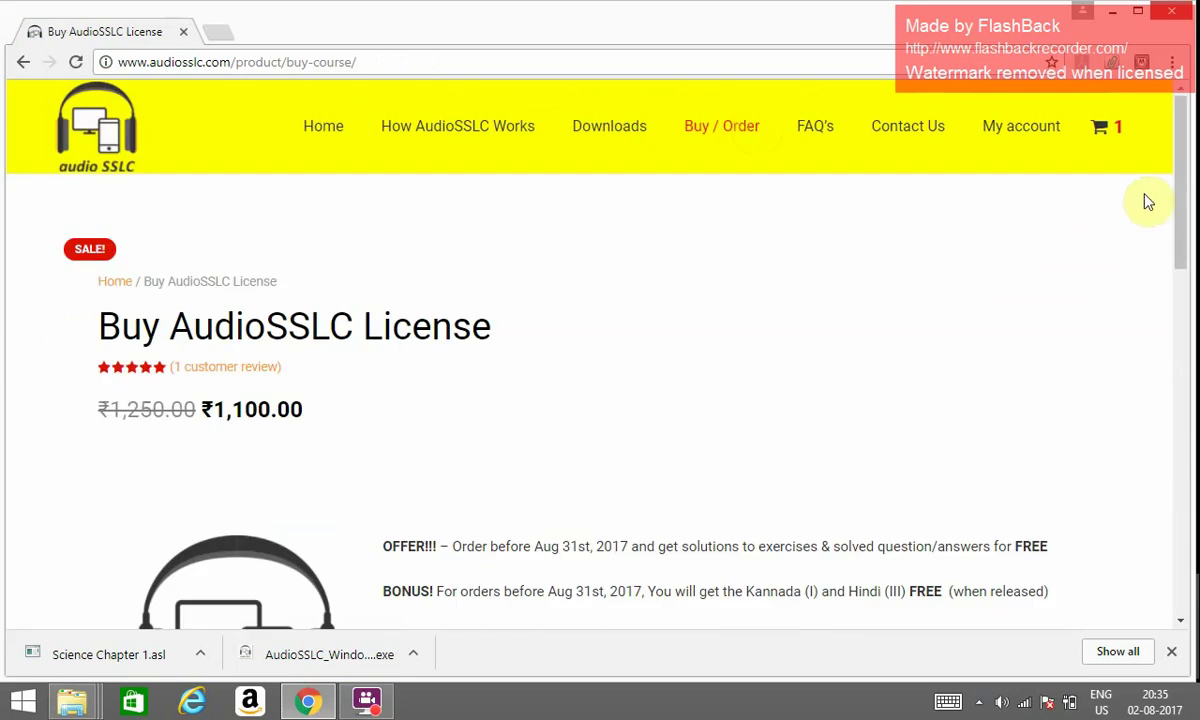
drag(1176, 214, 1176, 333)
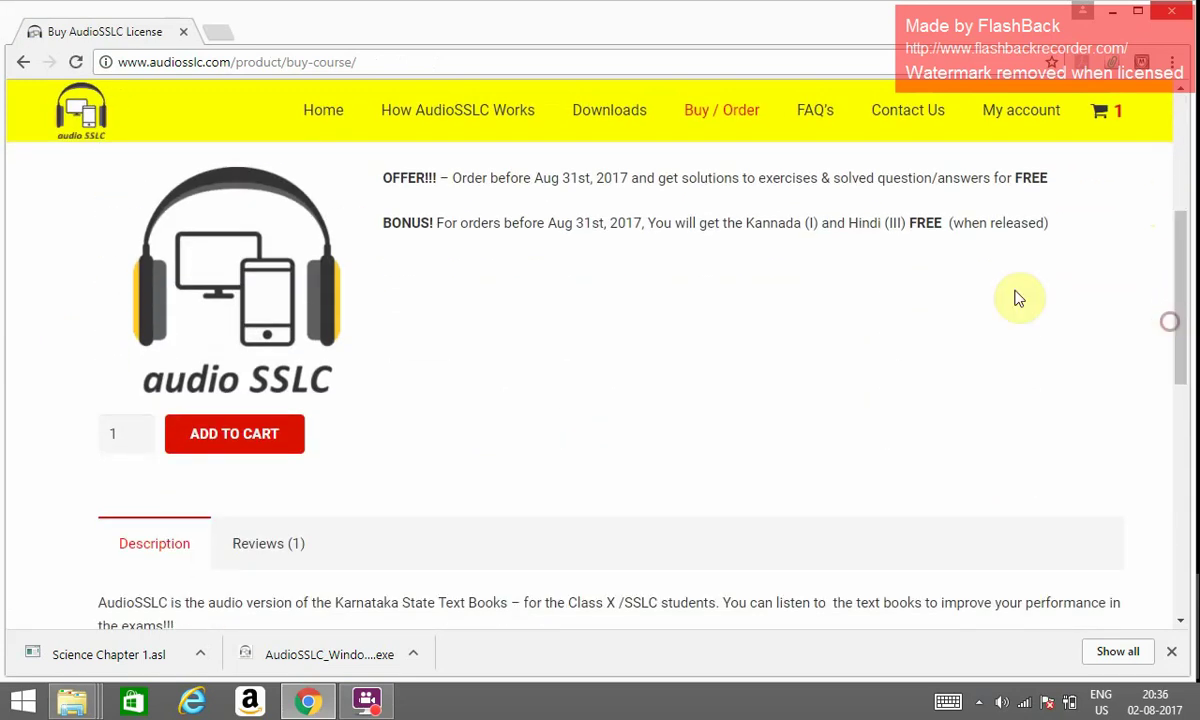
click(230, 433)
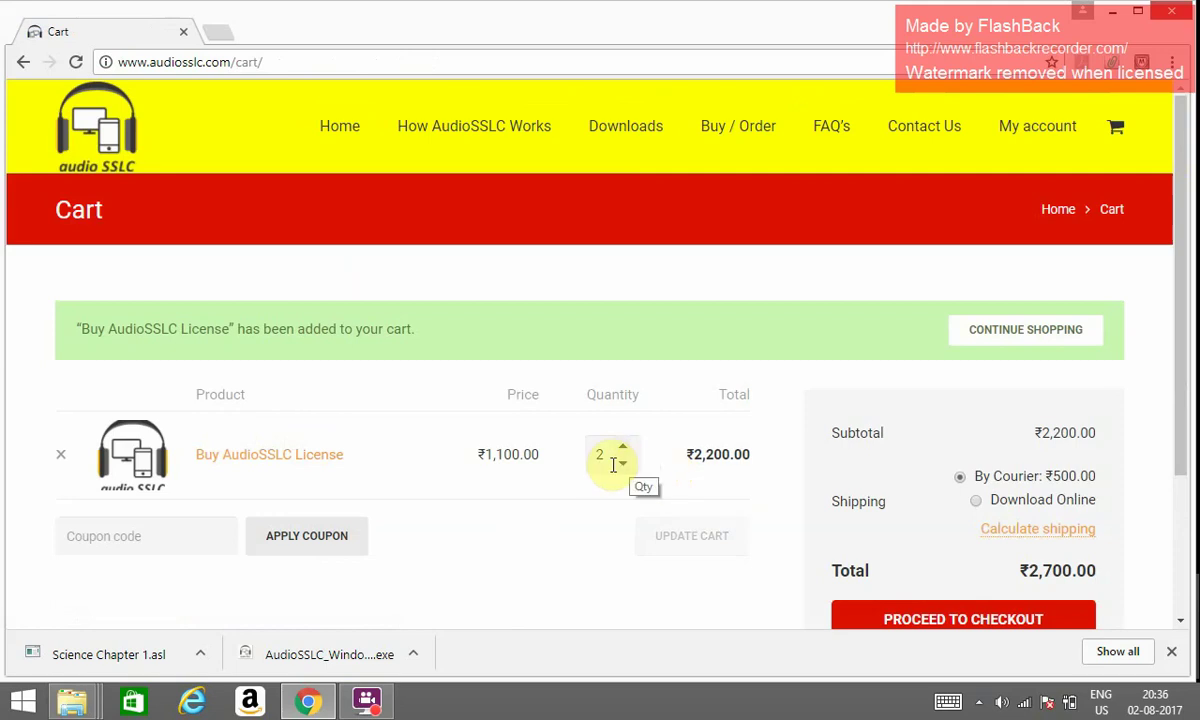
Step: Set the licence quantity to 1 and update the cart to a ₹1,600.00 total
click(623, 464)
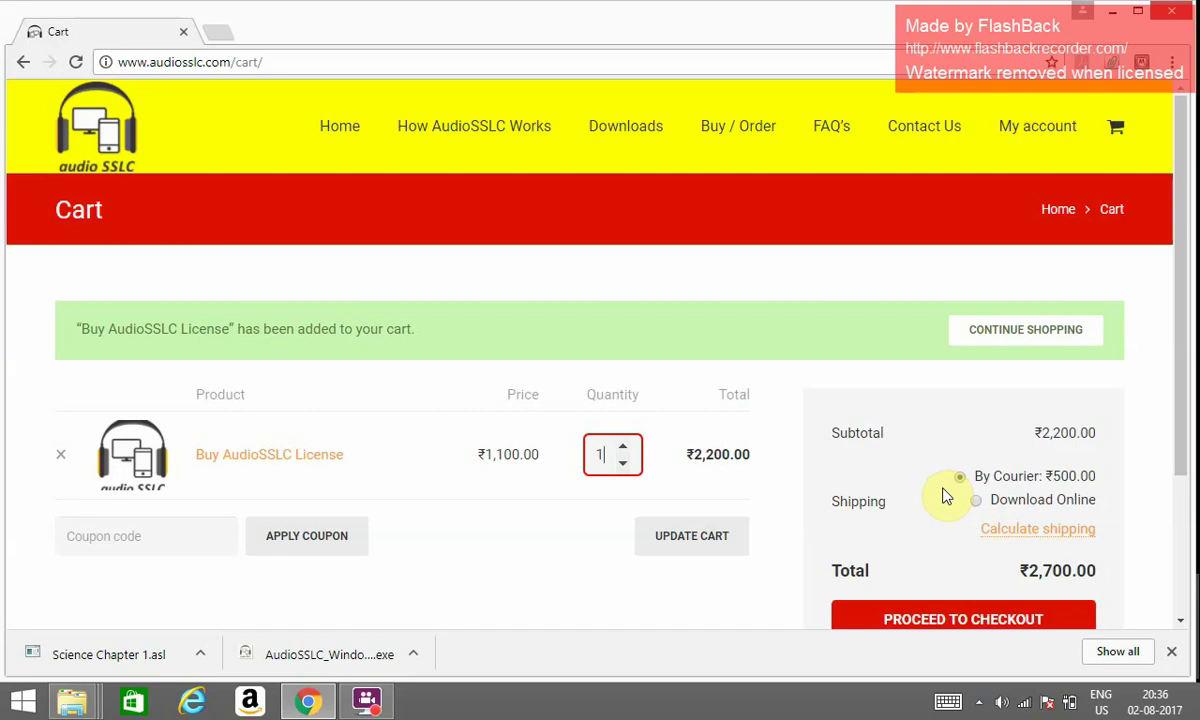
click(710, 537)
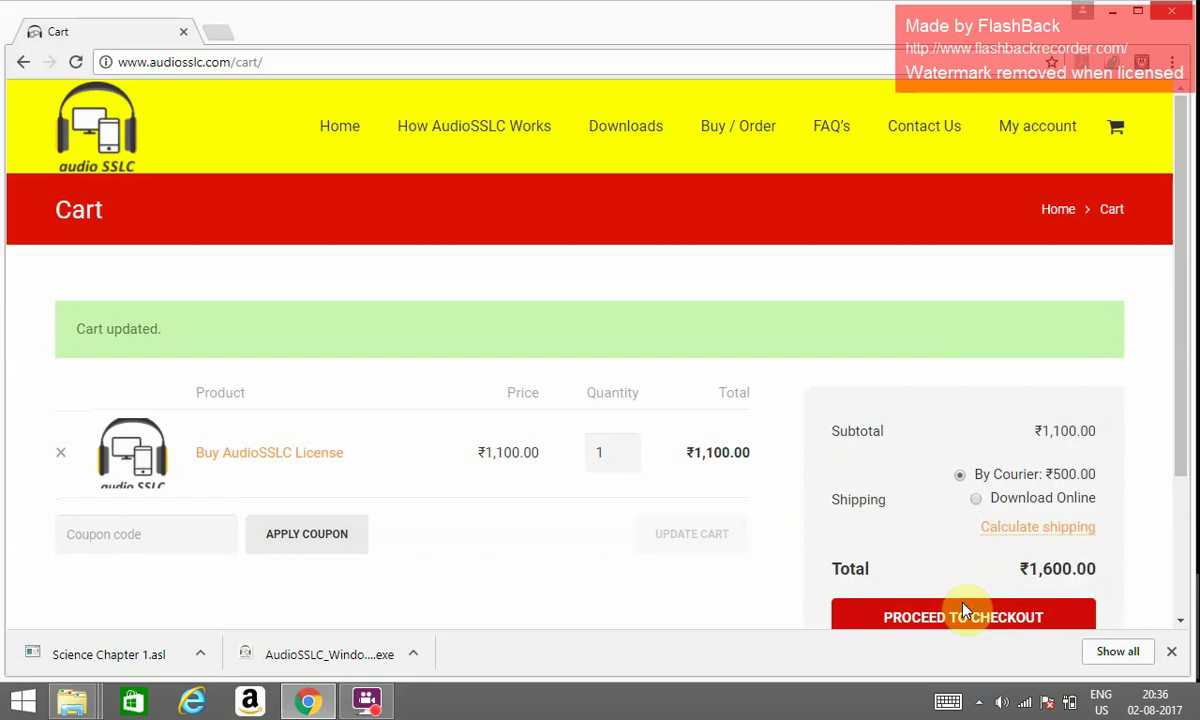
Step: Proceed to checkout for the AudioSSLC licence
click(982, 626)
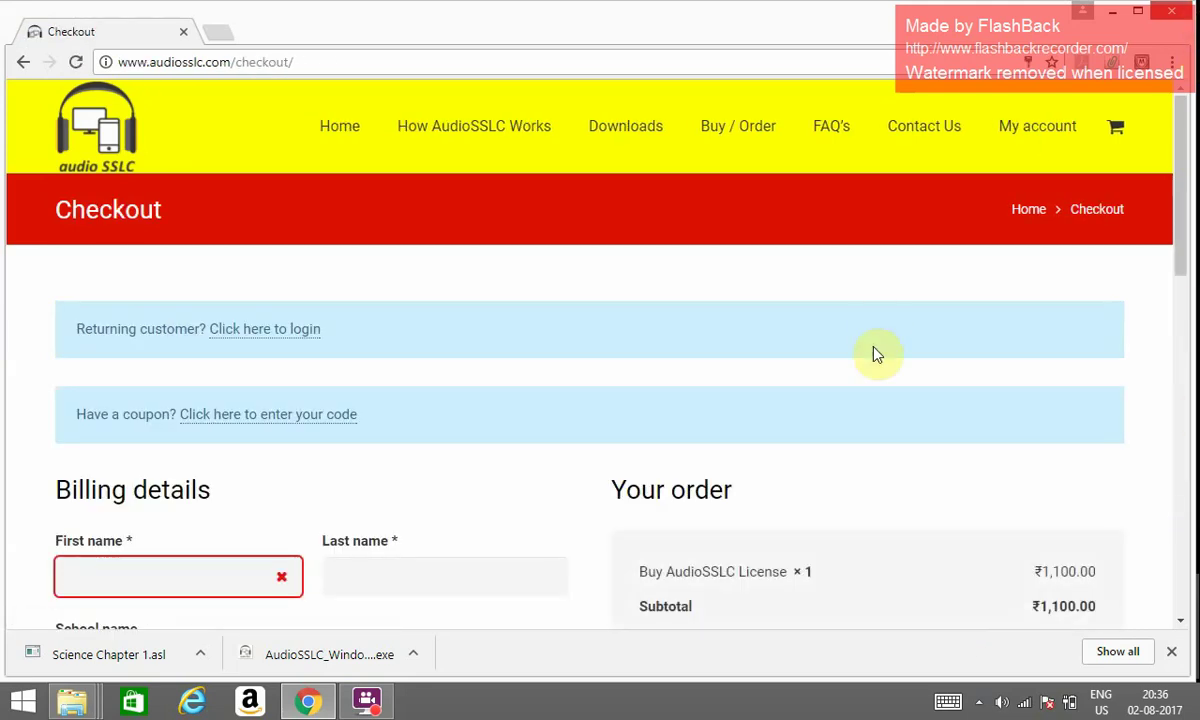
mouse_move(369, 704)
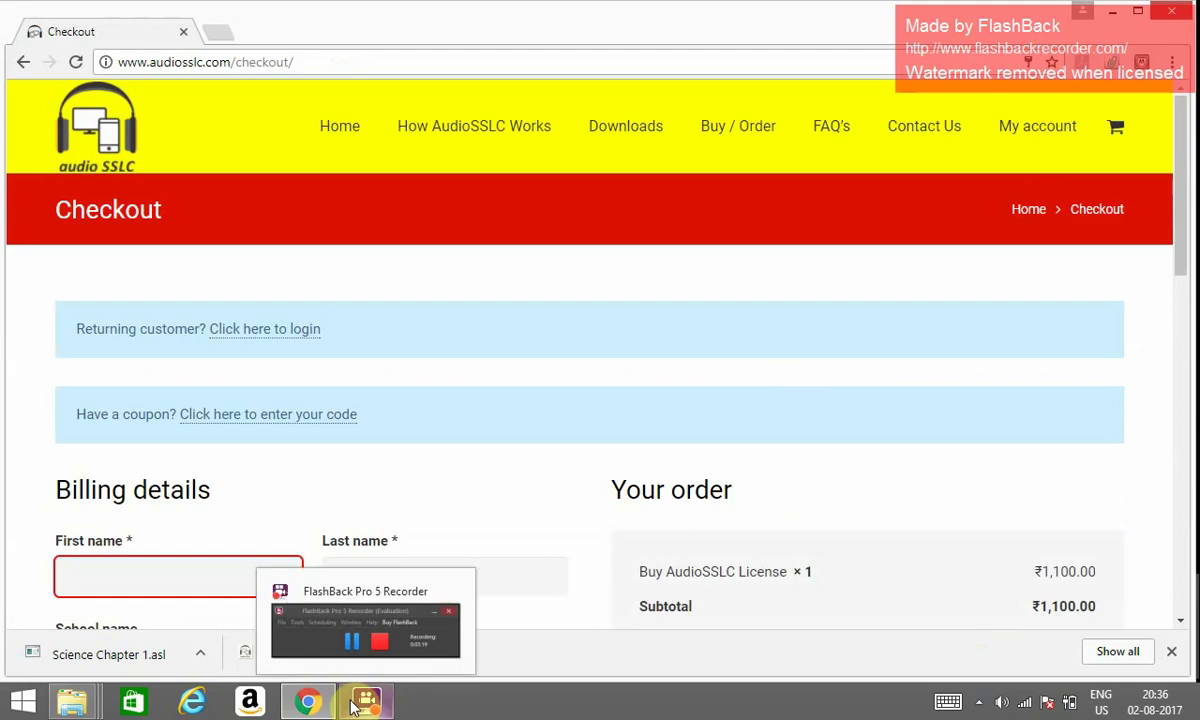
click(363, 703)
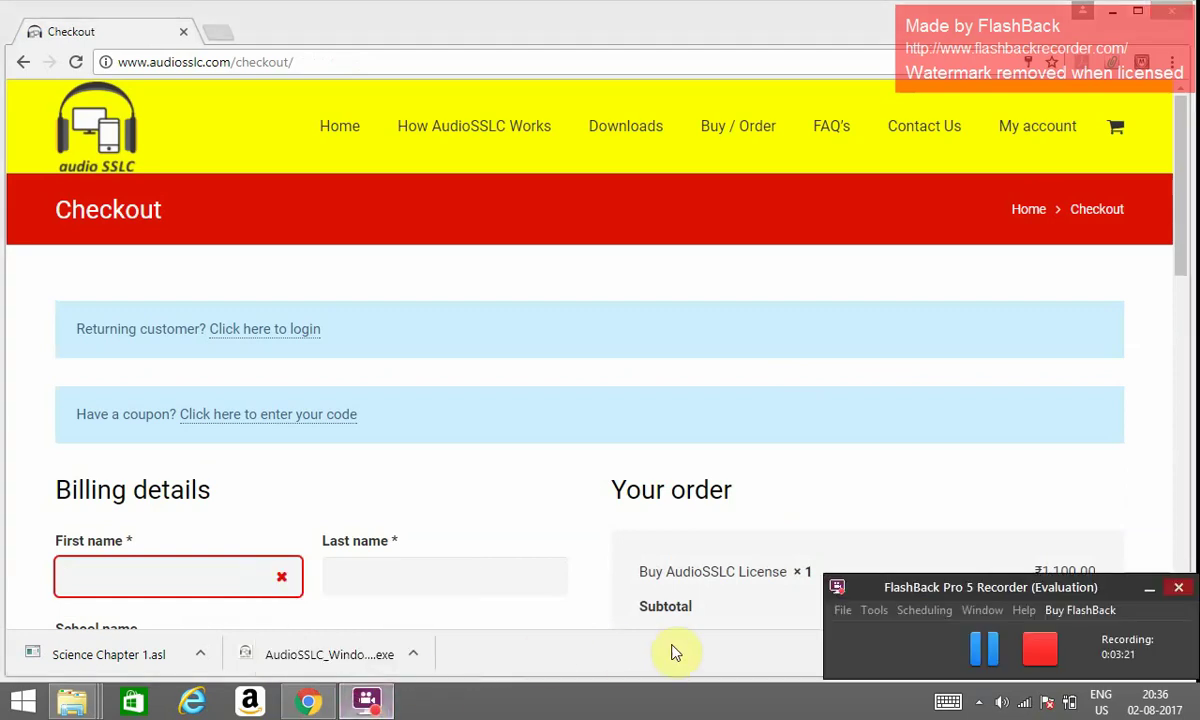
click(987, 648)
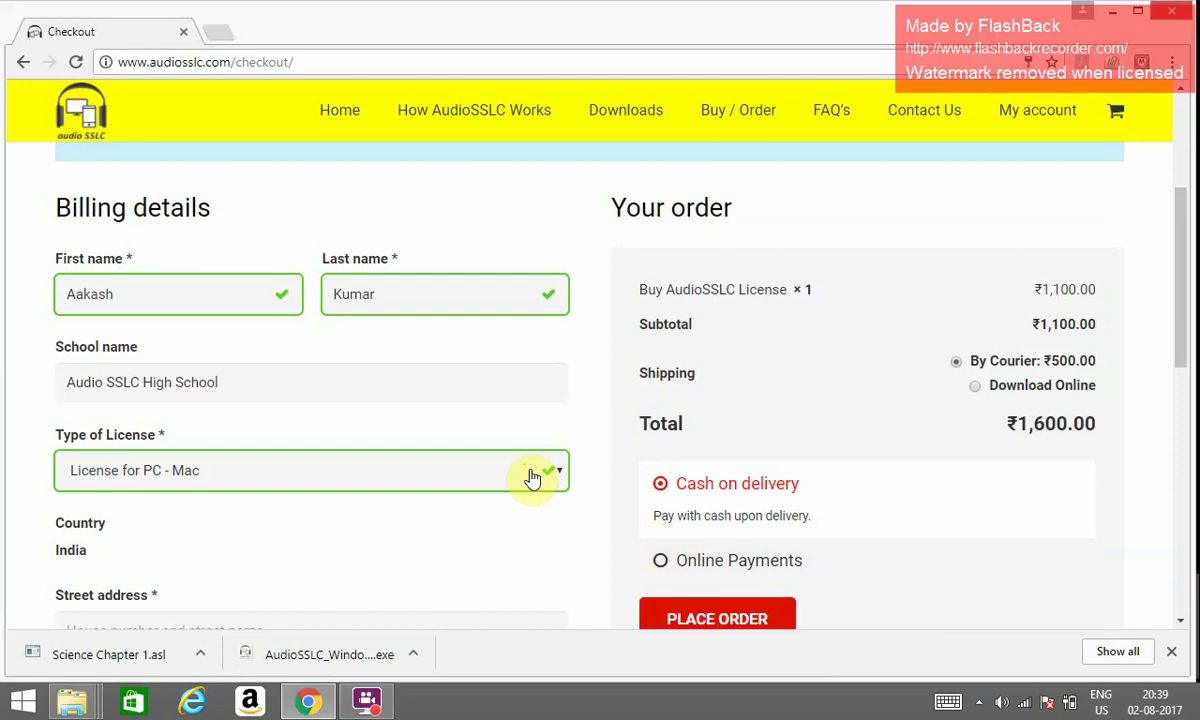
Step: Choose License for PC - Windows as the license type, leaving Create an account unticked
click(386, 480)
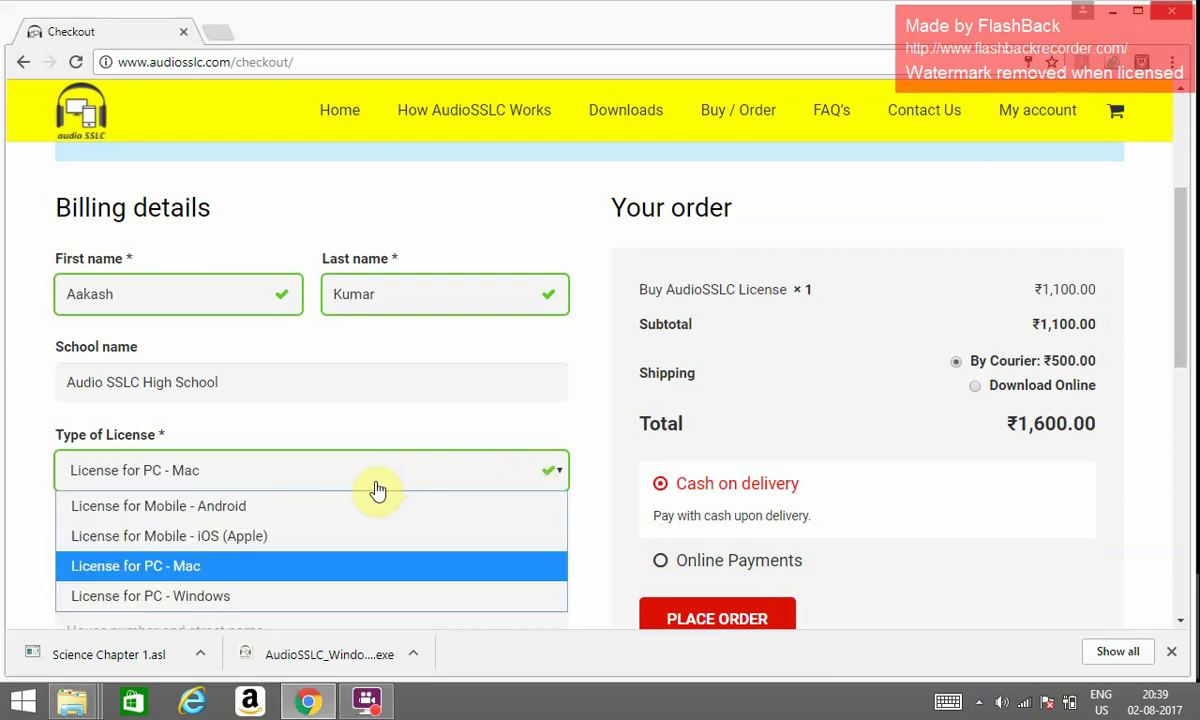
click(327, 597)
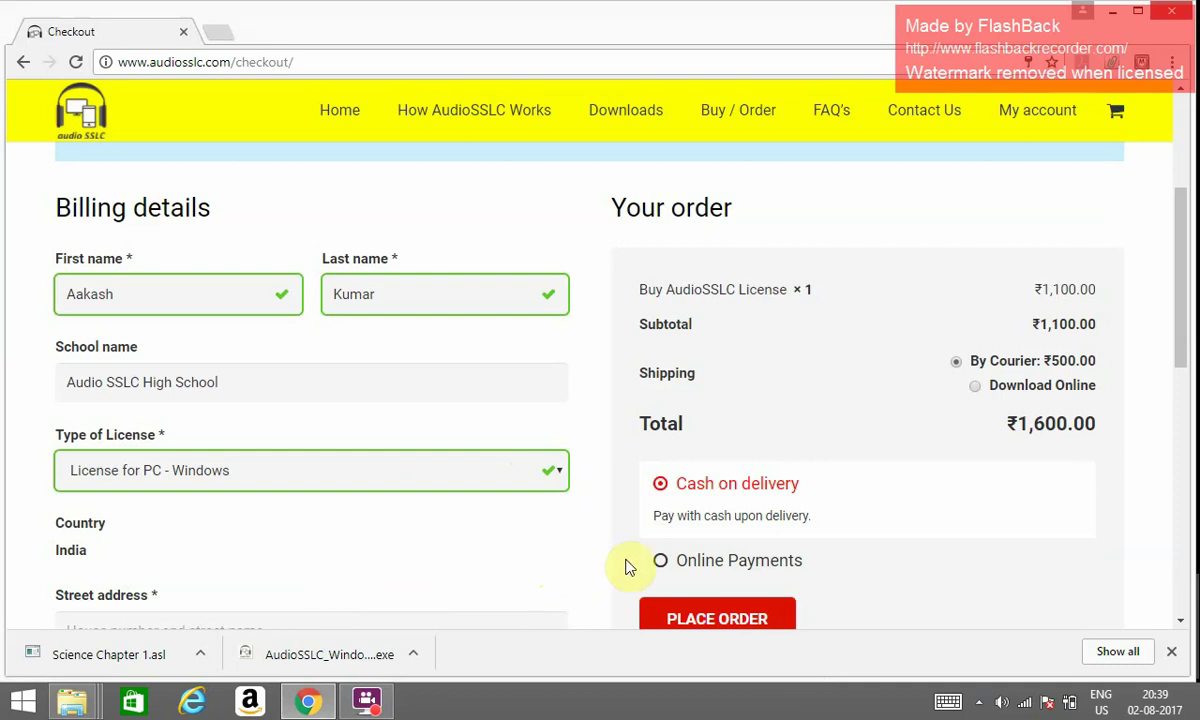
click(366, 700)
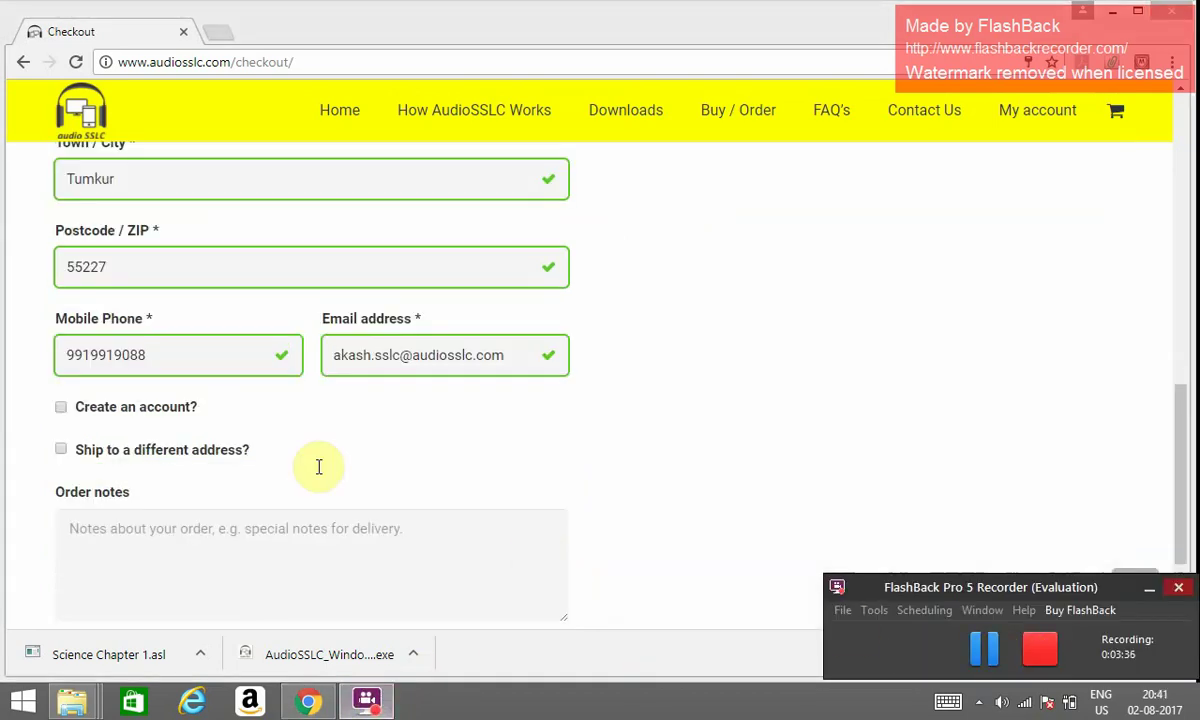
click(112, 412)
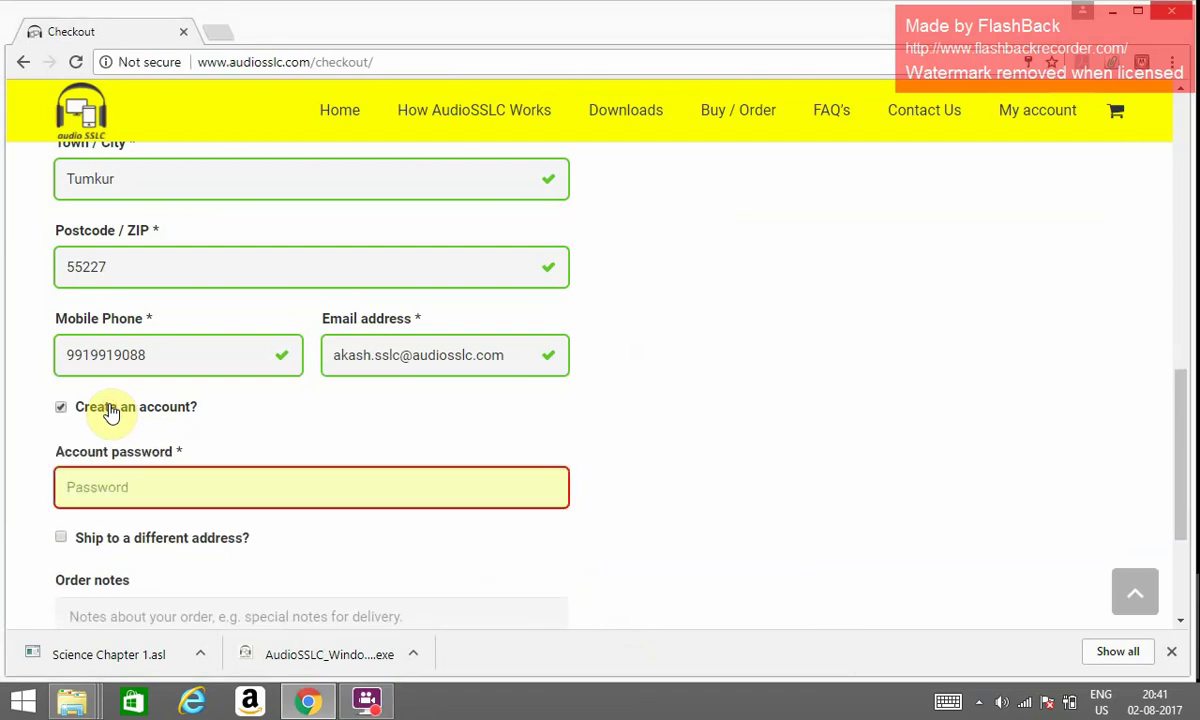
click(112, 412)
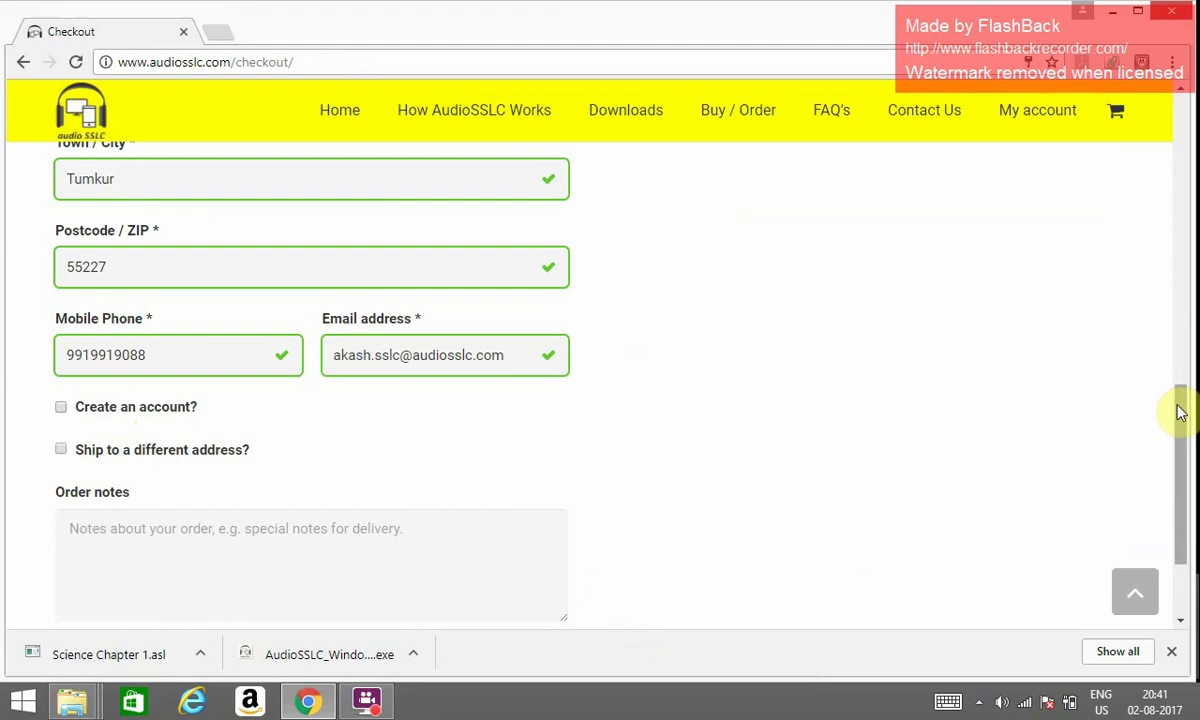
drag(1180, 408, 1152, 241)
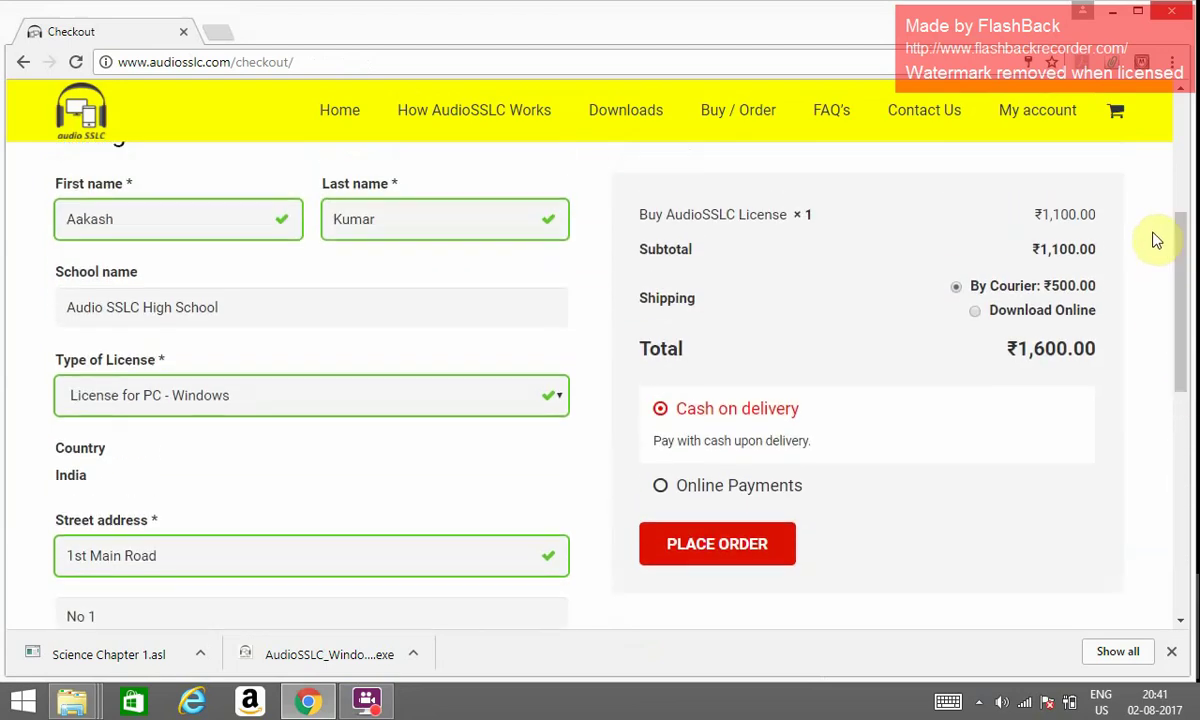
Step: Place the licence order, then open the empty license.txt file in Notepad
click(703, 551)
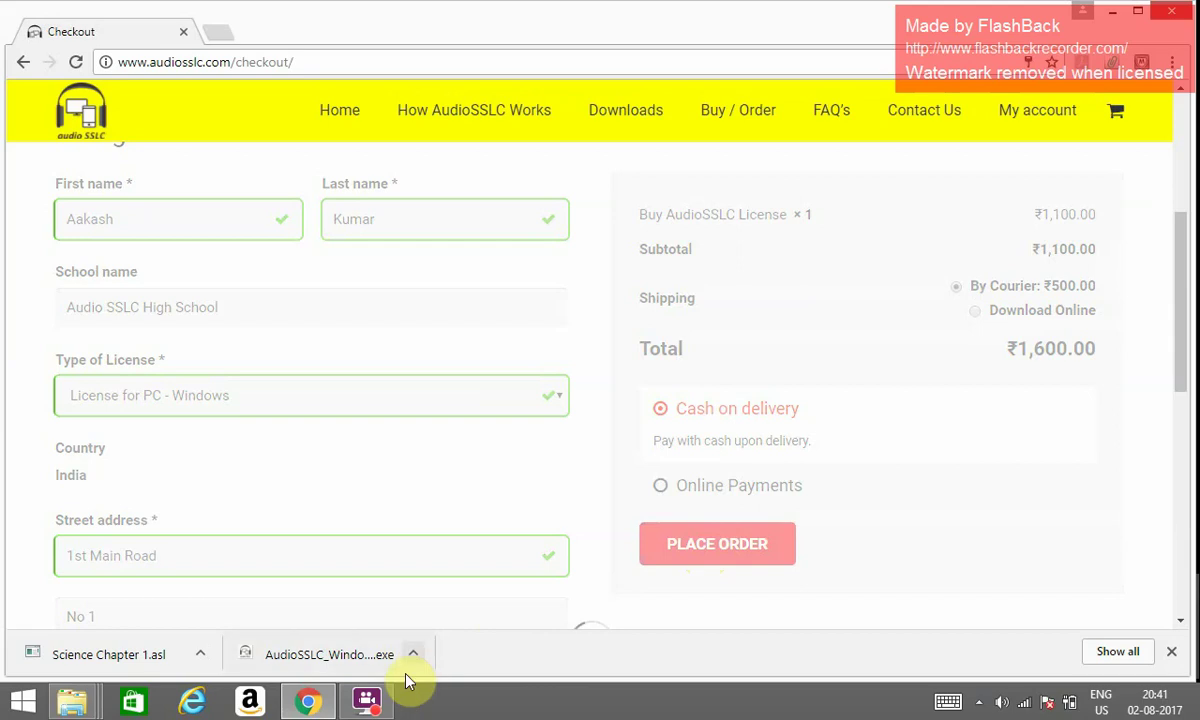
click(386, 705)
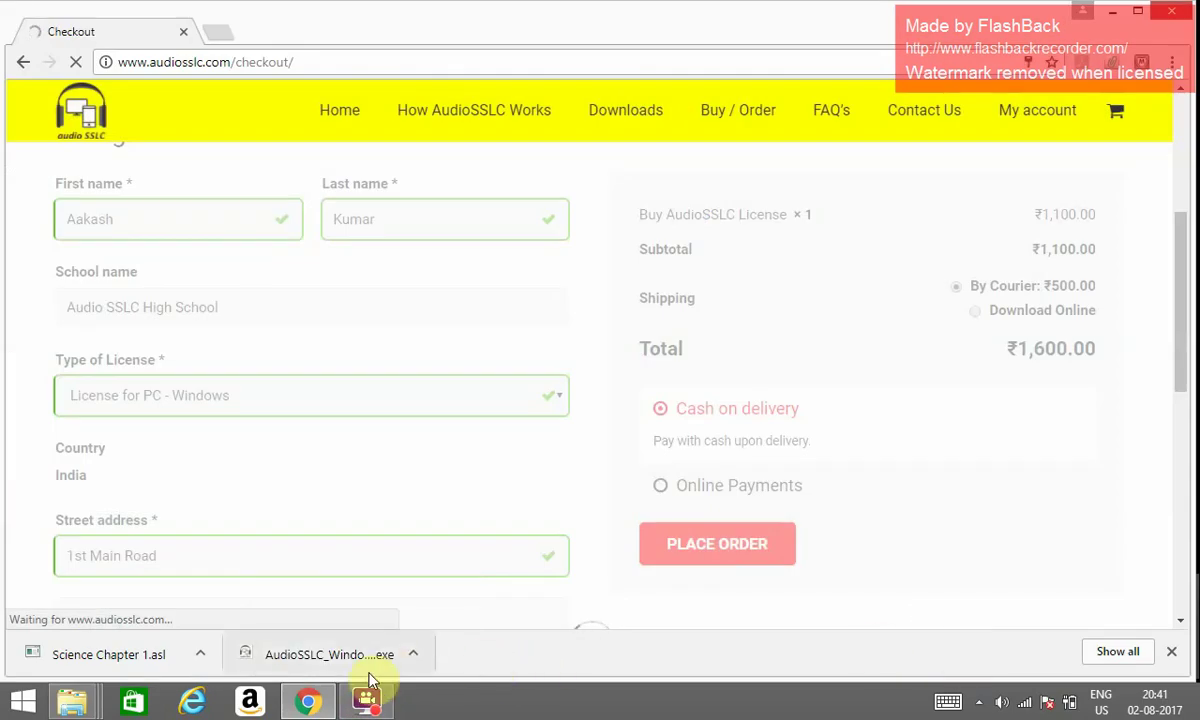
mouse_move(366, 705)
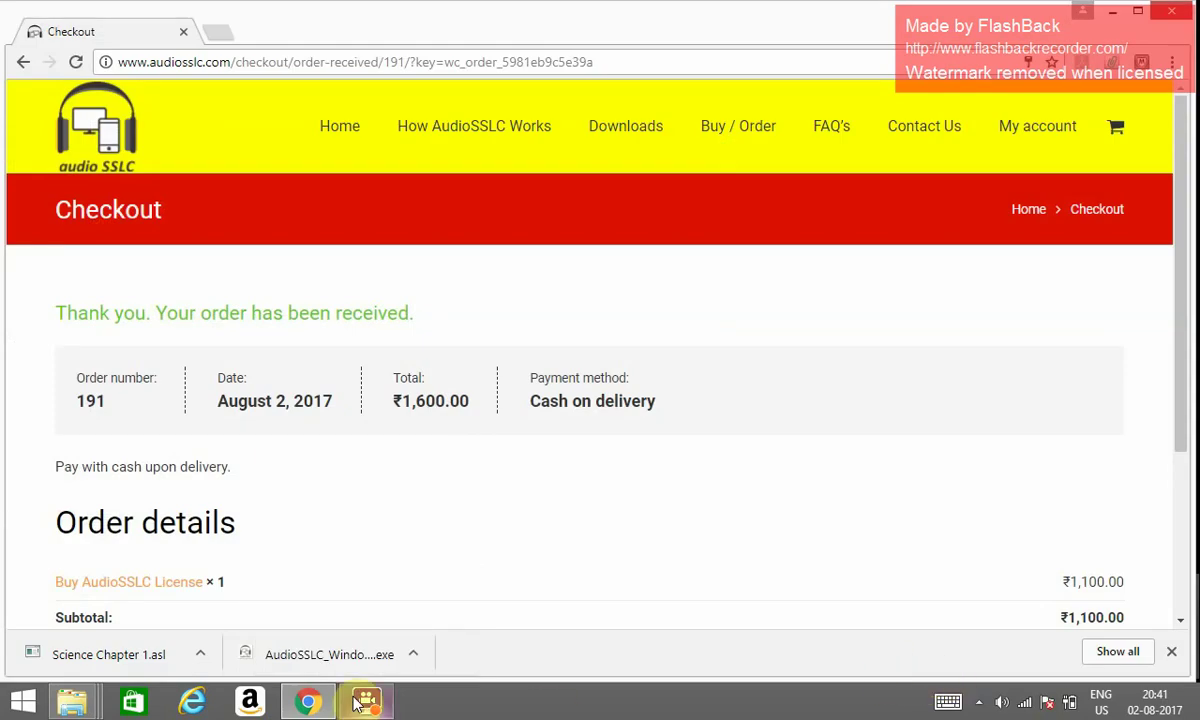
click(383, 706)
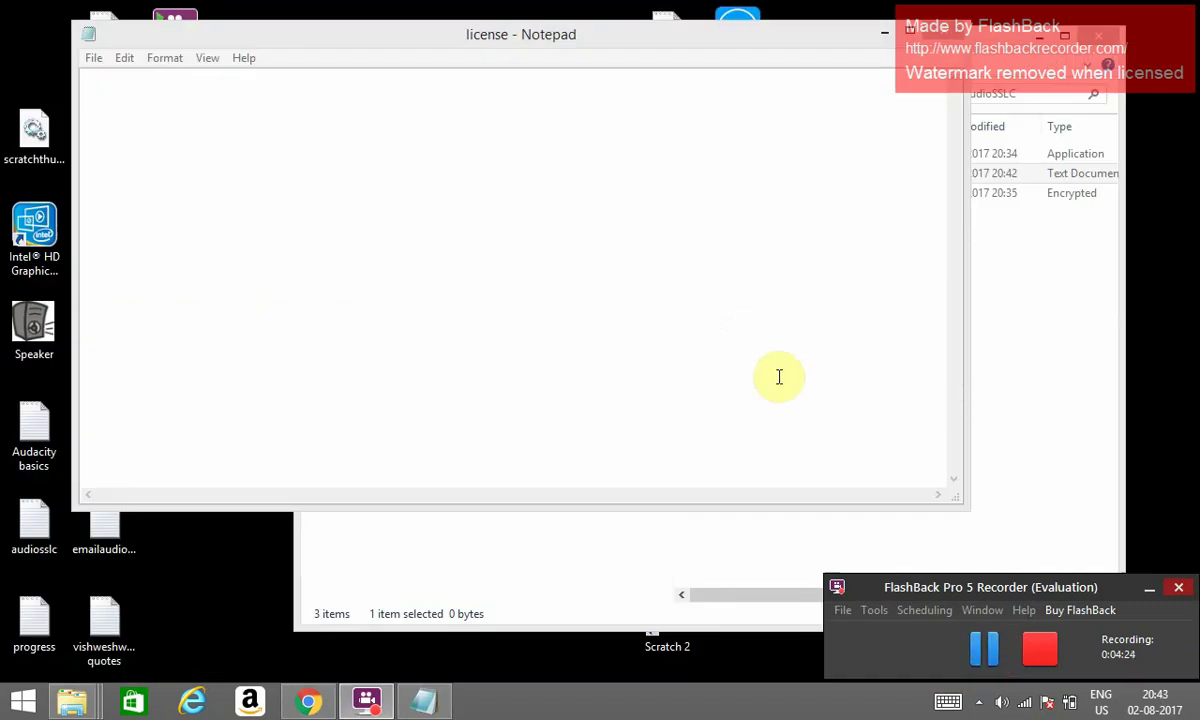
Step: Type the licence key into the license file, save it, and close Notepad
click(678, 264)
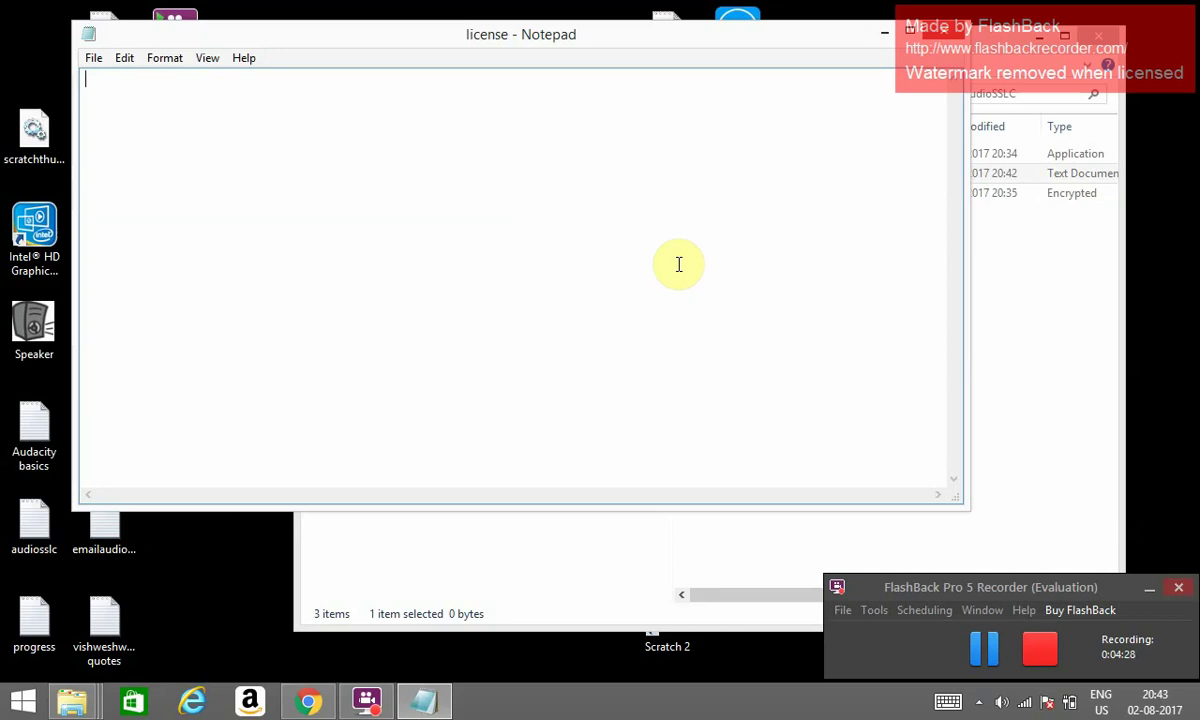
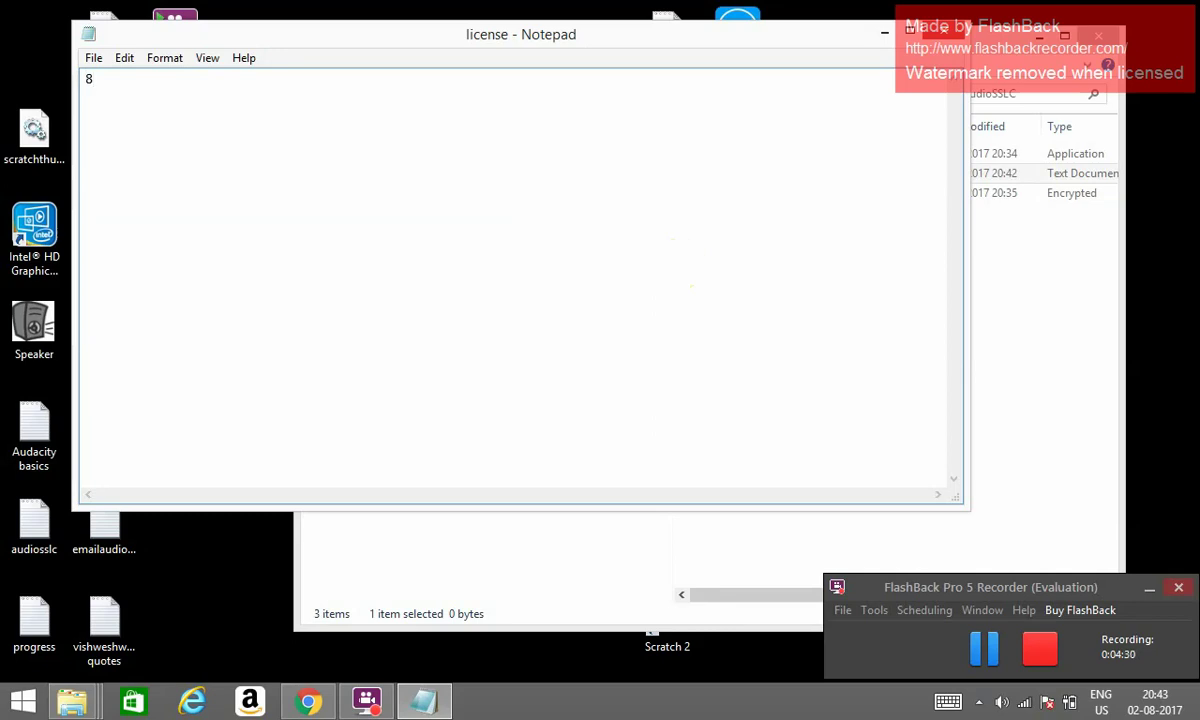
click(95, 60)
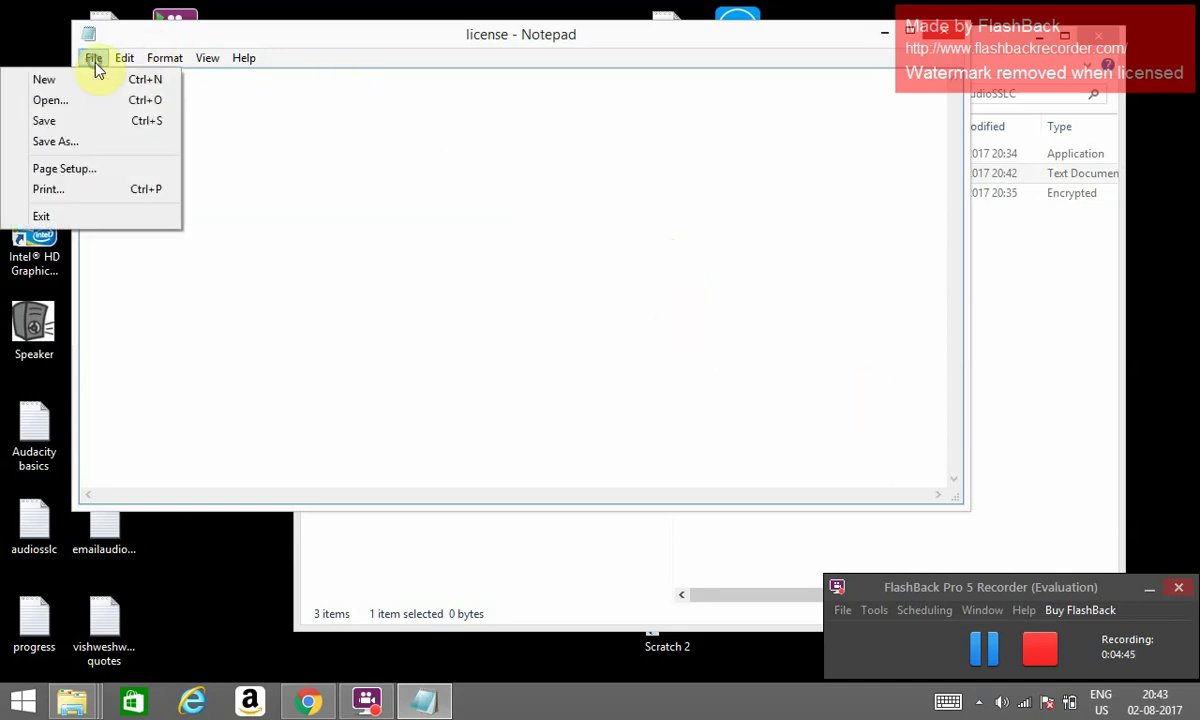
click(78, 125)
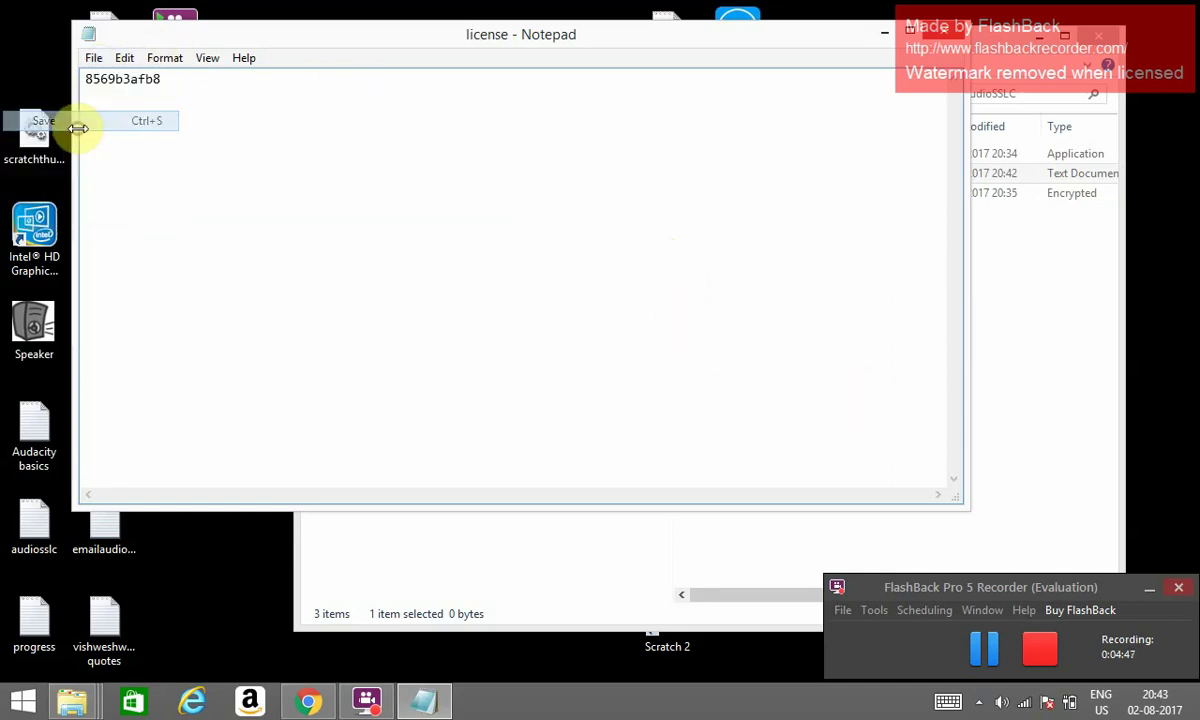
click(948, 37)
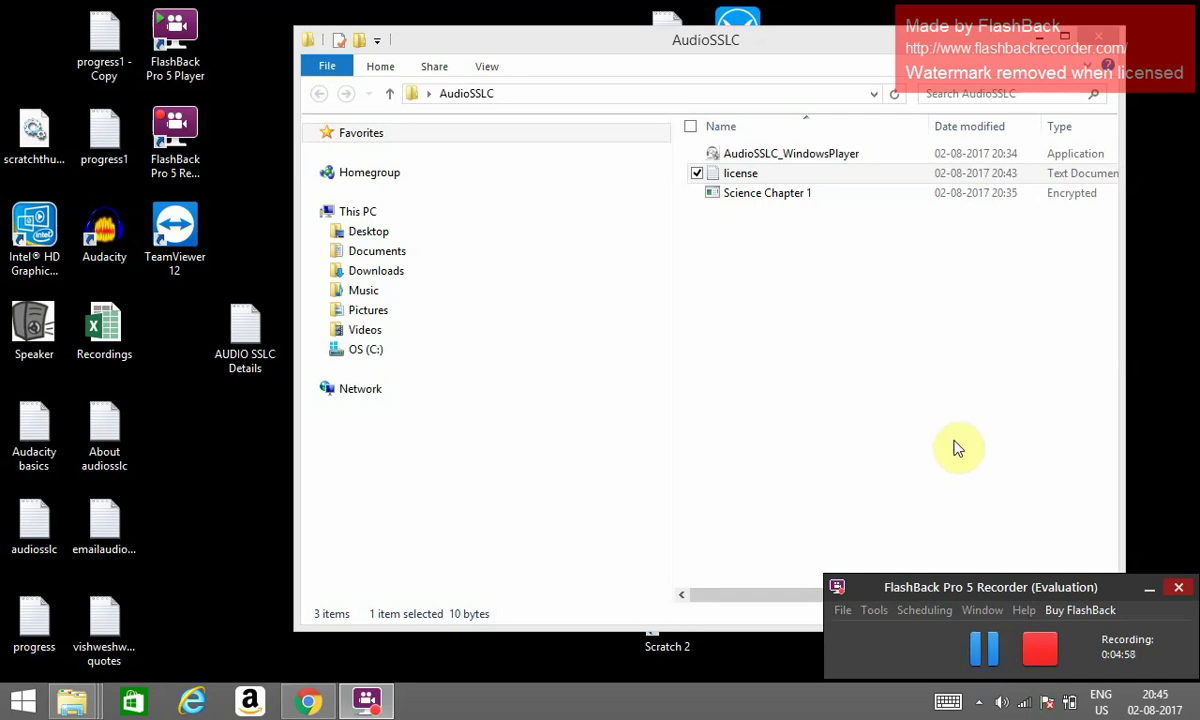
Step: Launch AudioSSLC_WindowsPlayer and let it run despite the SmartScreen warning
double_click(848, 156)
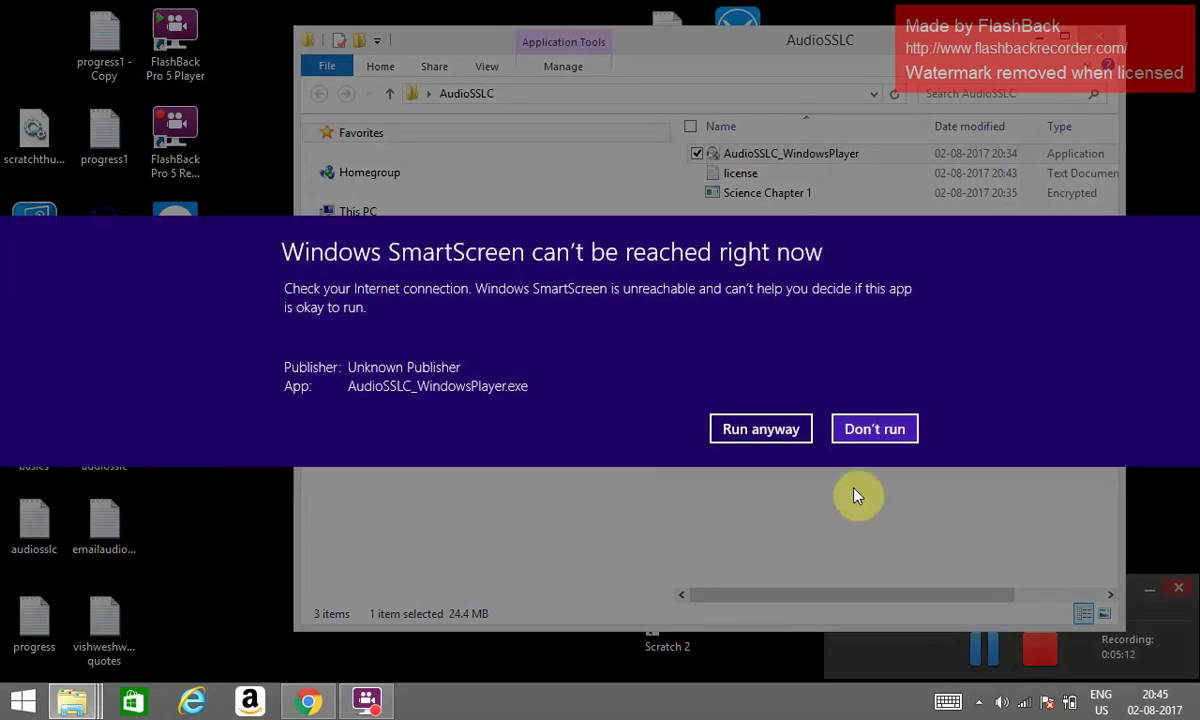
click(785, 430)
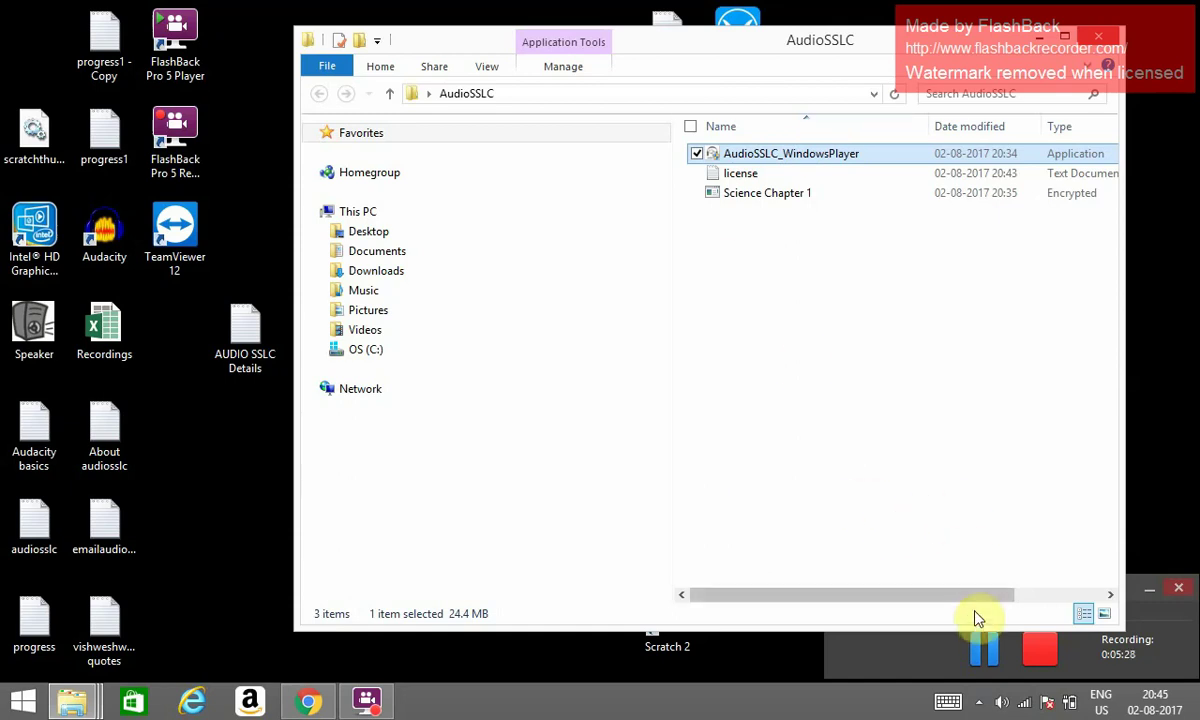
Step: Load the Science Chapter 1 lesson file into the player
click(982, 652)
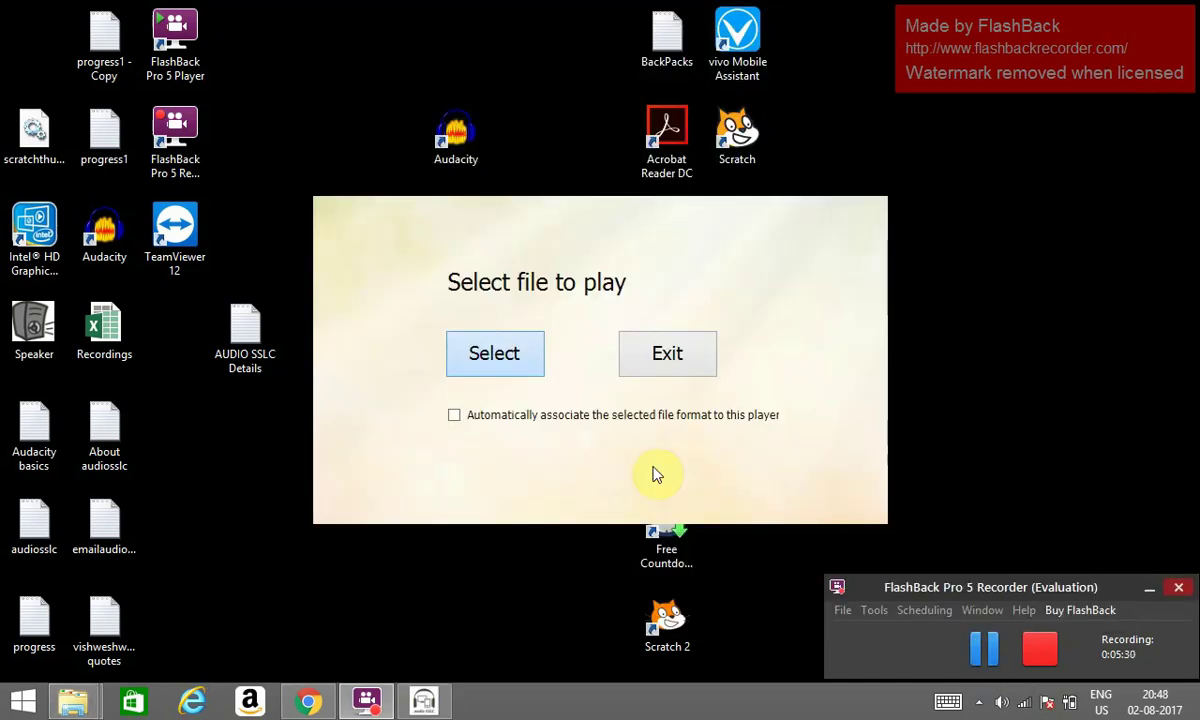
click(509, 368)
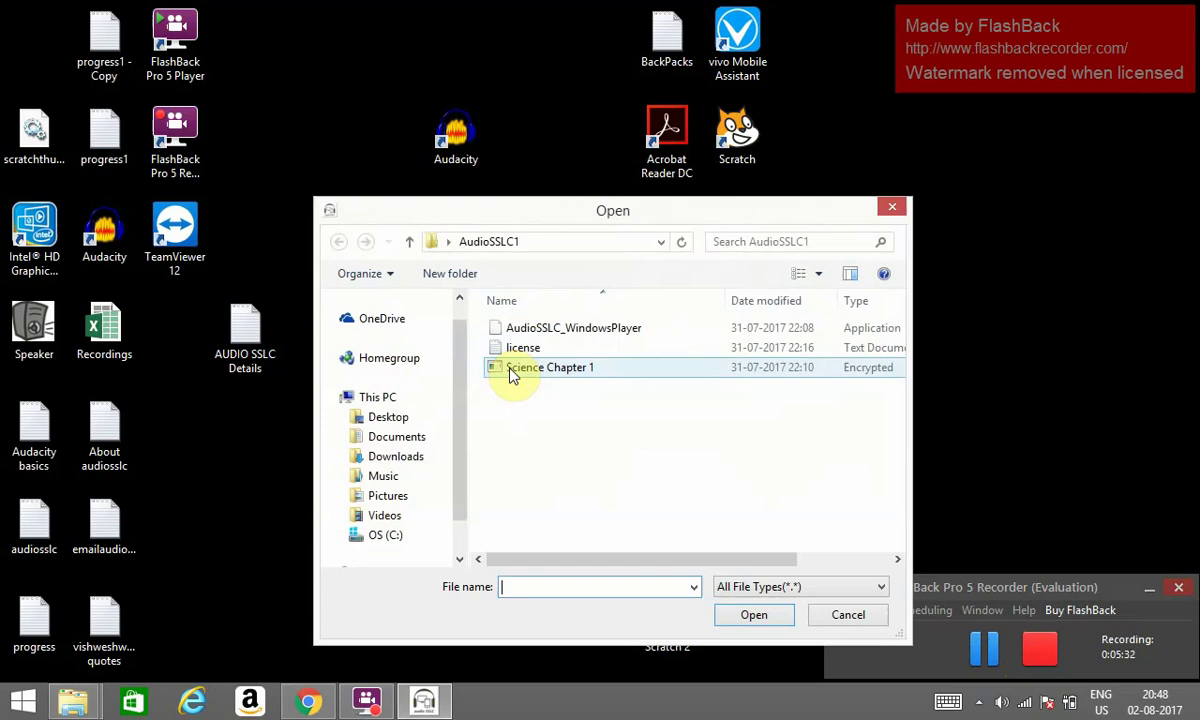
click(570, 369)
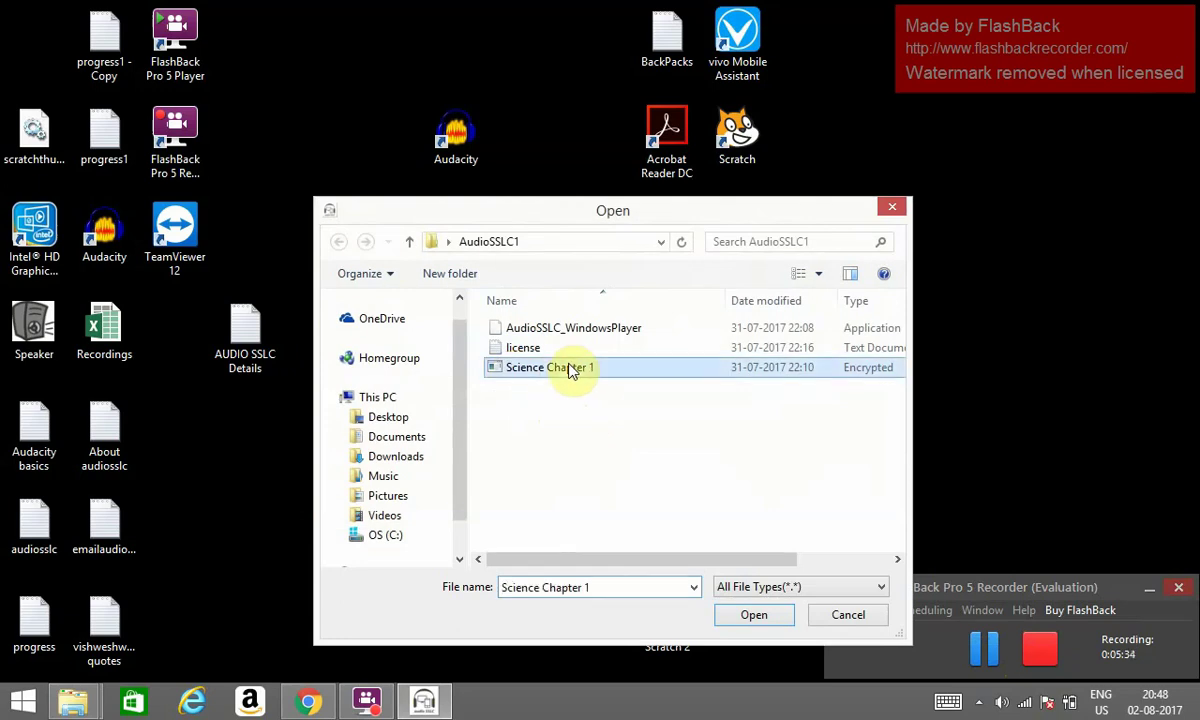
click(757, 620)
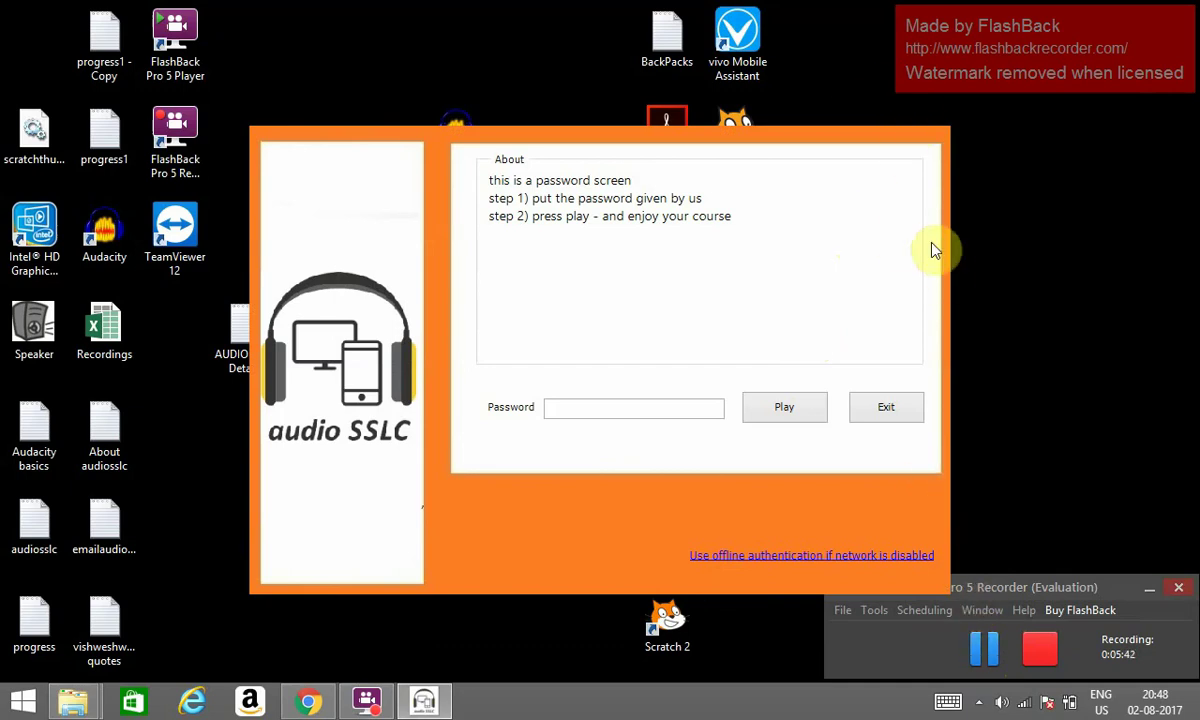
Step: Highlight the step 1 password instruction and reposition the password window on screen
click(862, 179)
key(shift+Down)
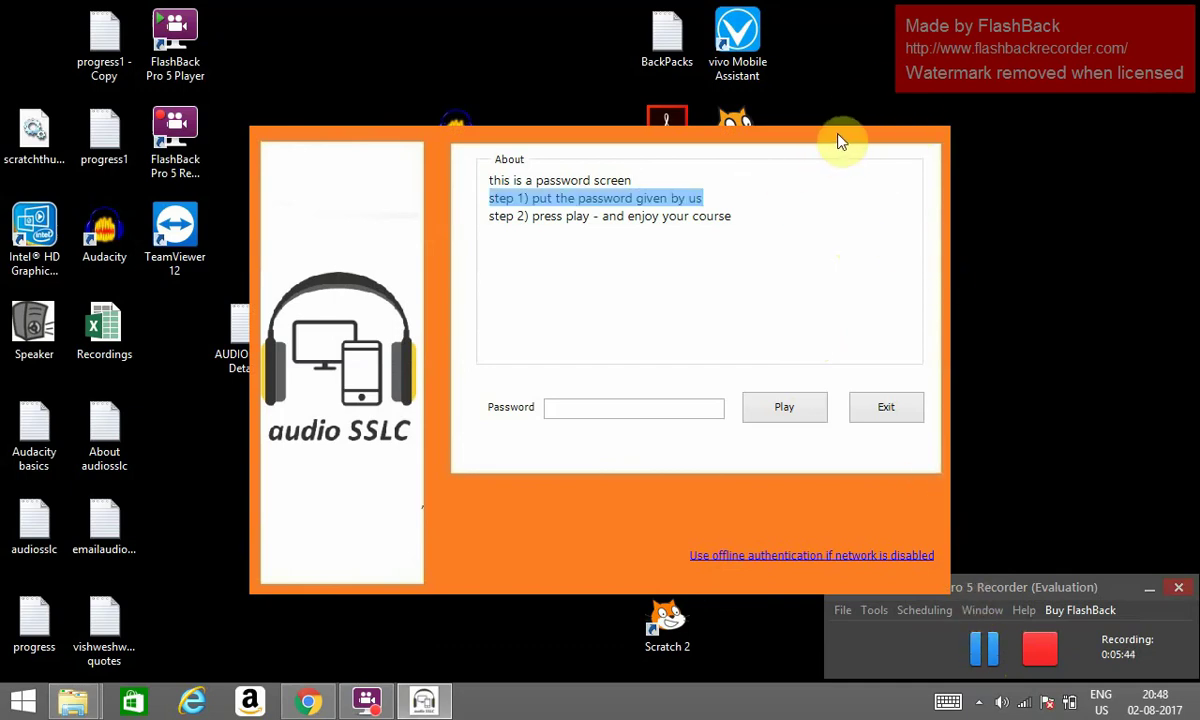
mouse_move(840, 140)
mouse_down()
mouse_move(684, 200)
mouse_move(706, 320)
mouse_move(1160, 193)
mouse_move(1110, 228)
mouse_move(910, 195)
mouse_move(680, 205)
mouse_move(590, 111)
mouse_up()
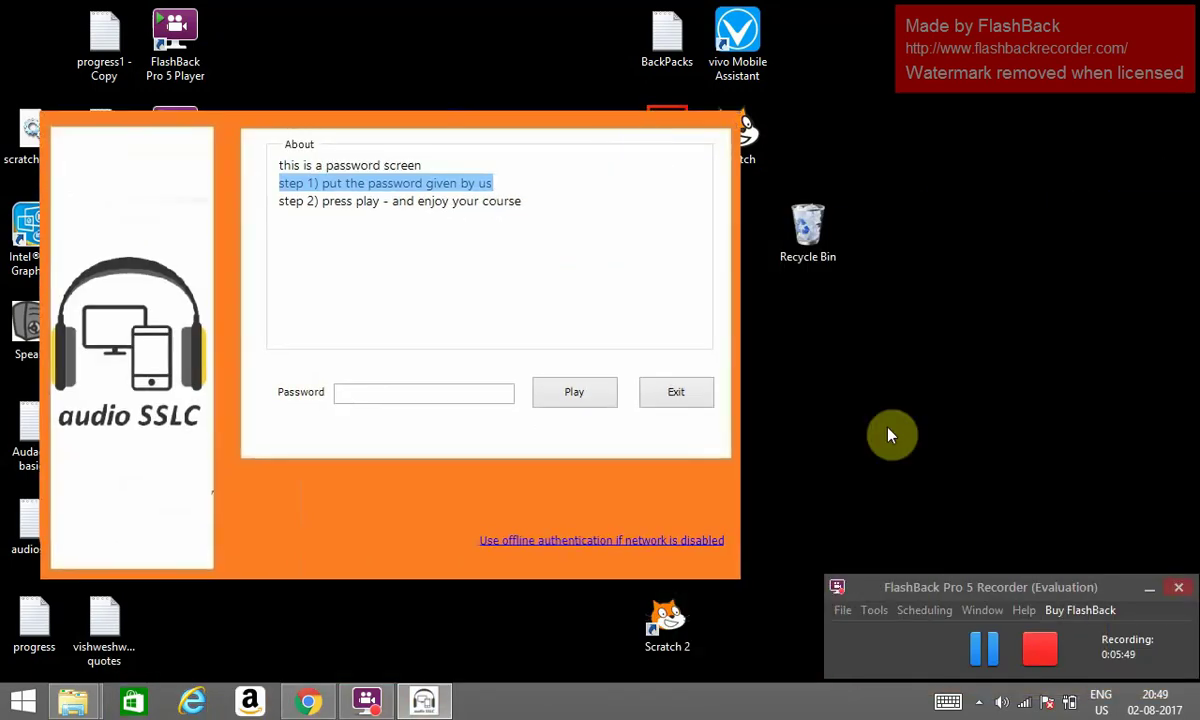
click(985, 648)
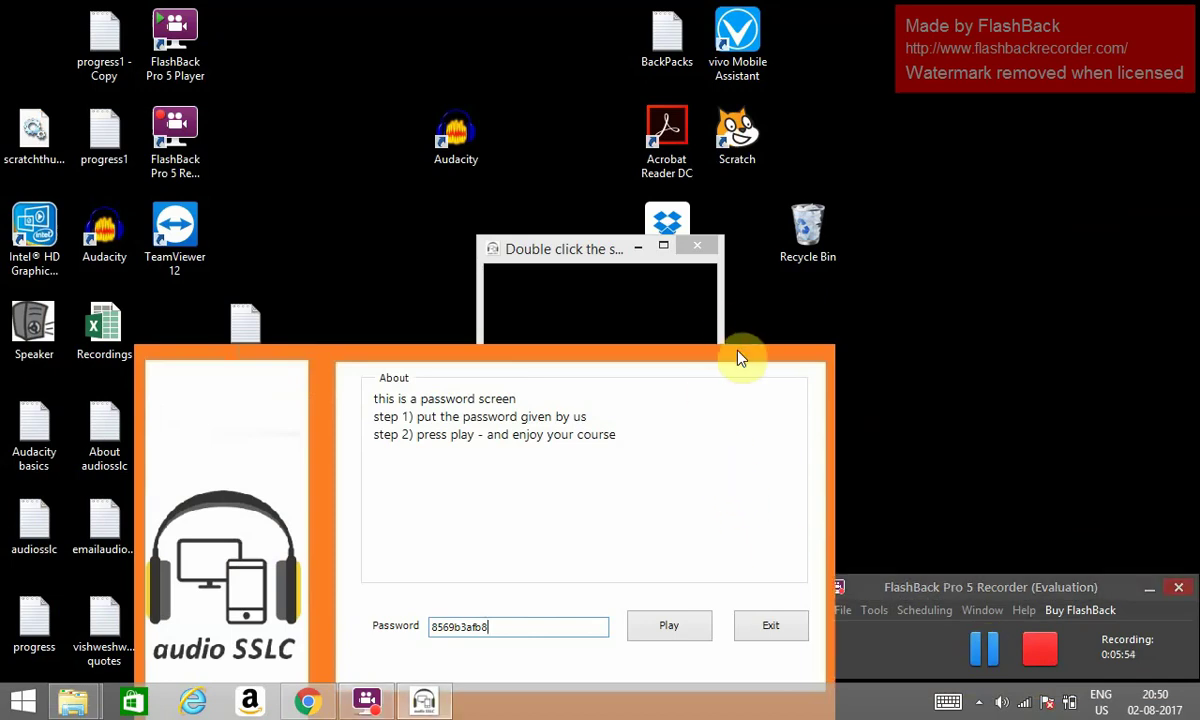
drag(741, 357, 774, 260)
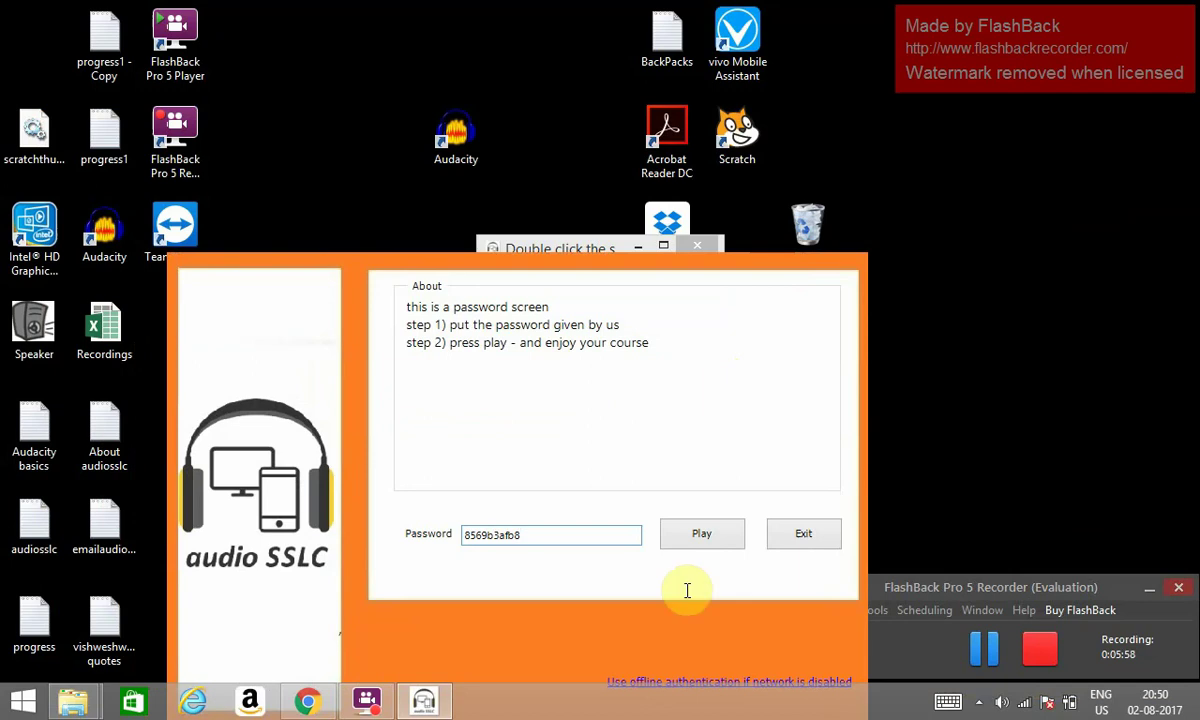